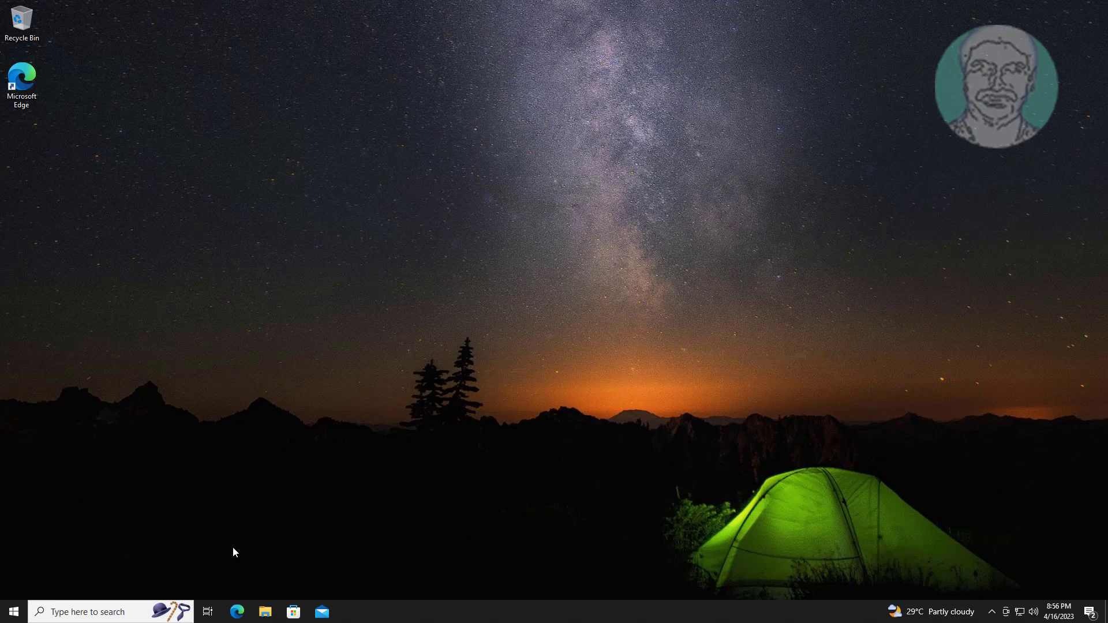
Search Bing for hfsexplorer, open the Catacombae page and download the Windows installer
left_click(236, 610)
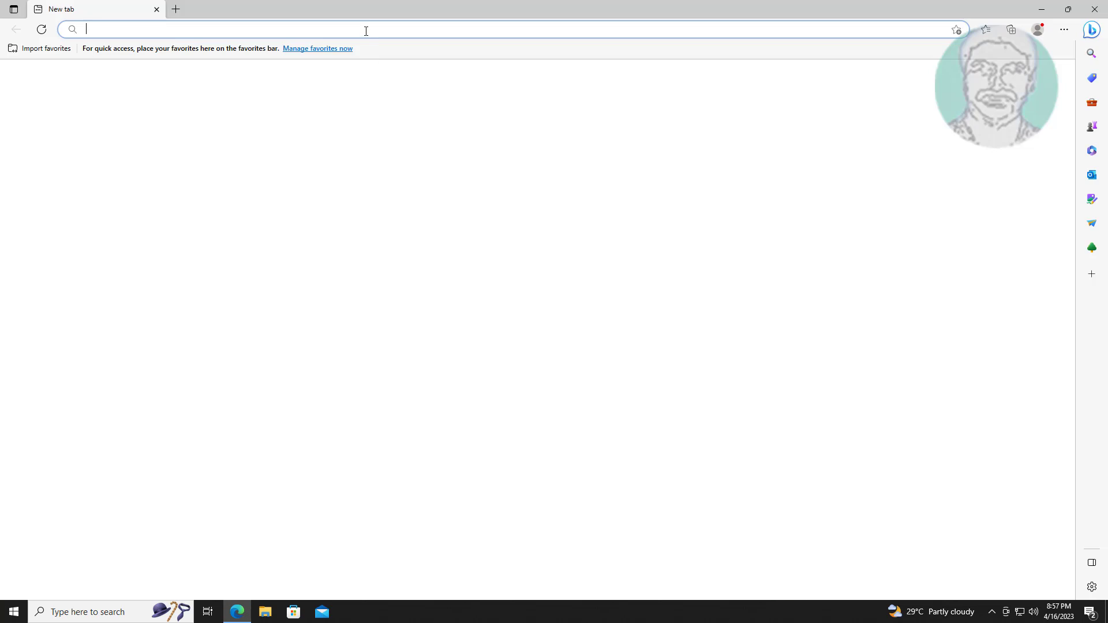
type("h")
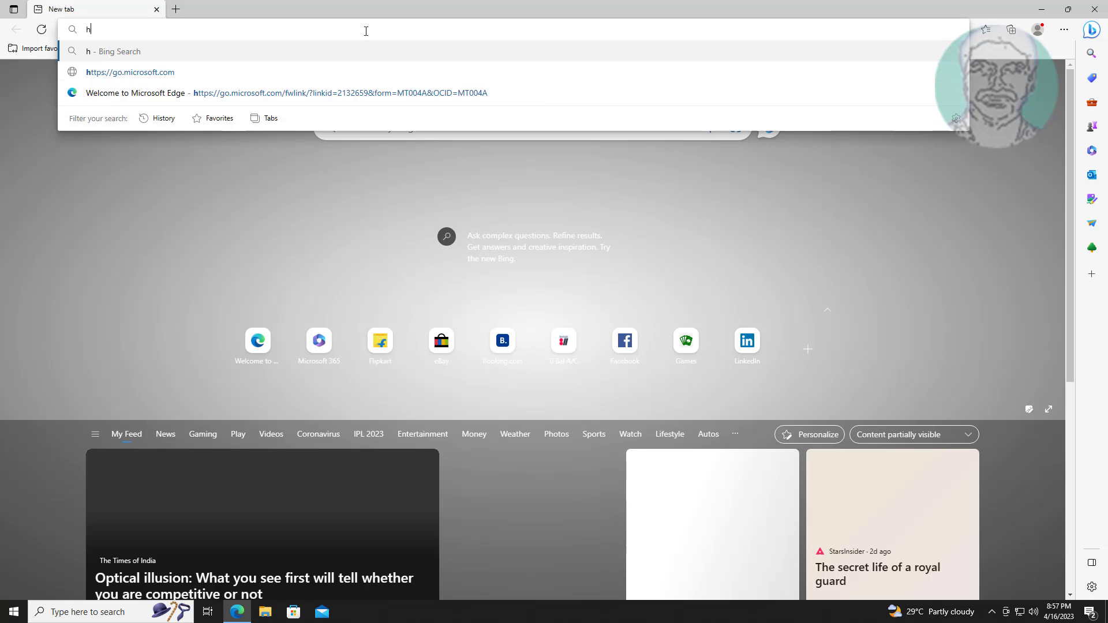
type("fsexplorer")
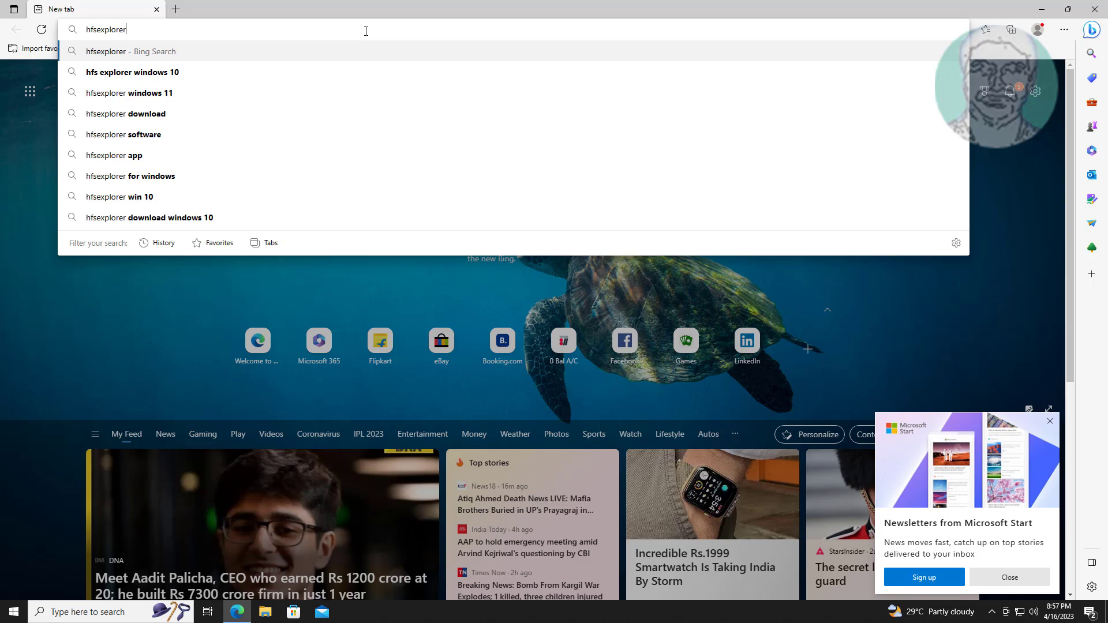
key("Return")
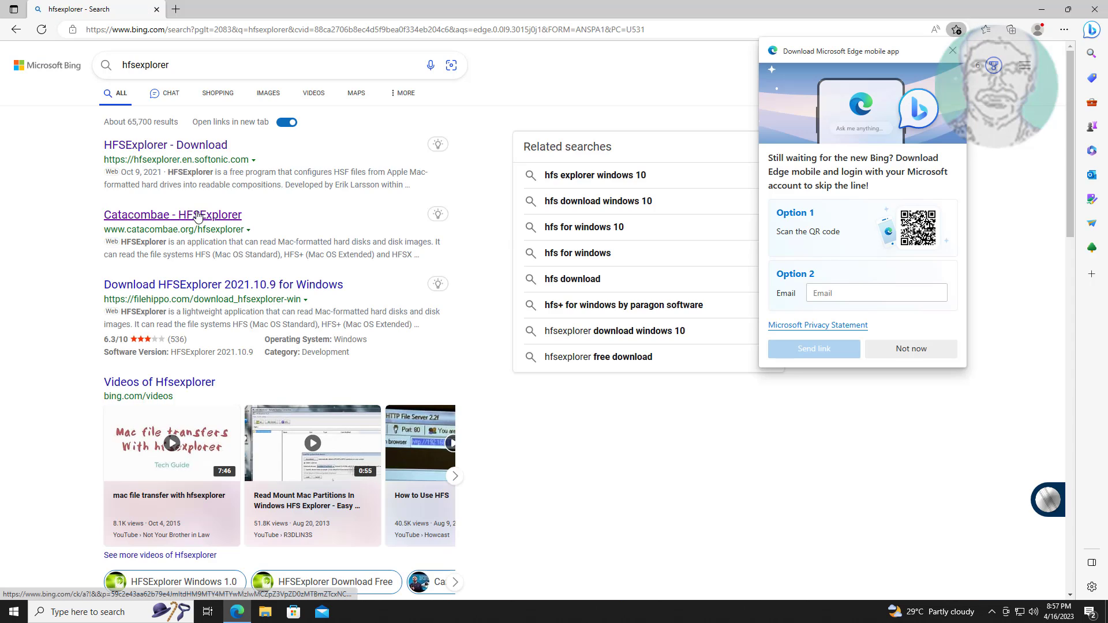
left_click(197, 216)
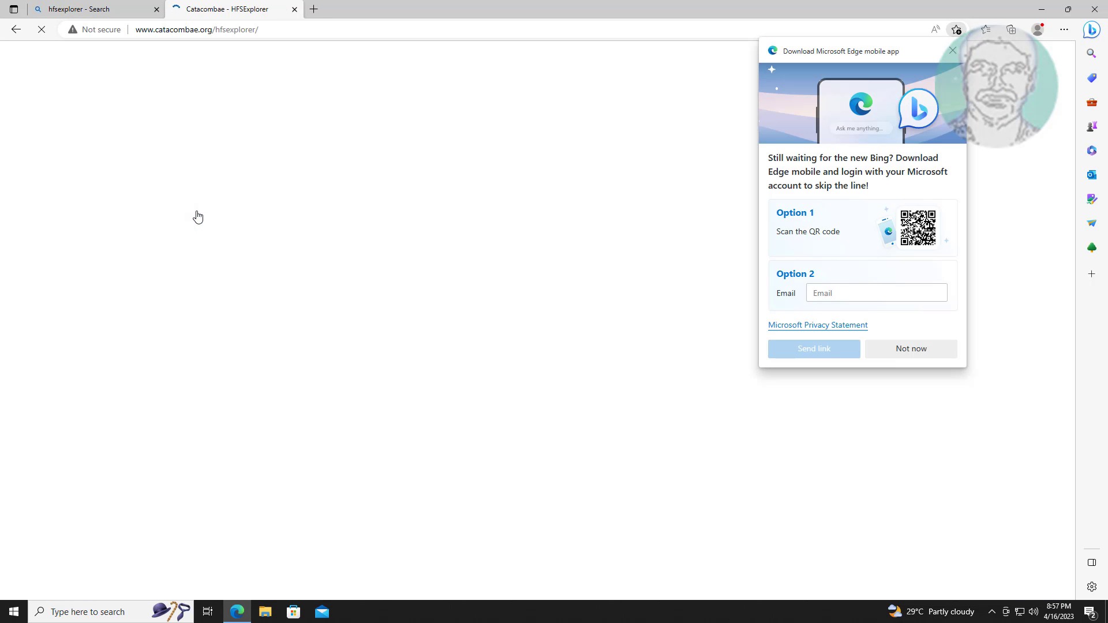
left_click(951, 51)
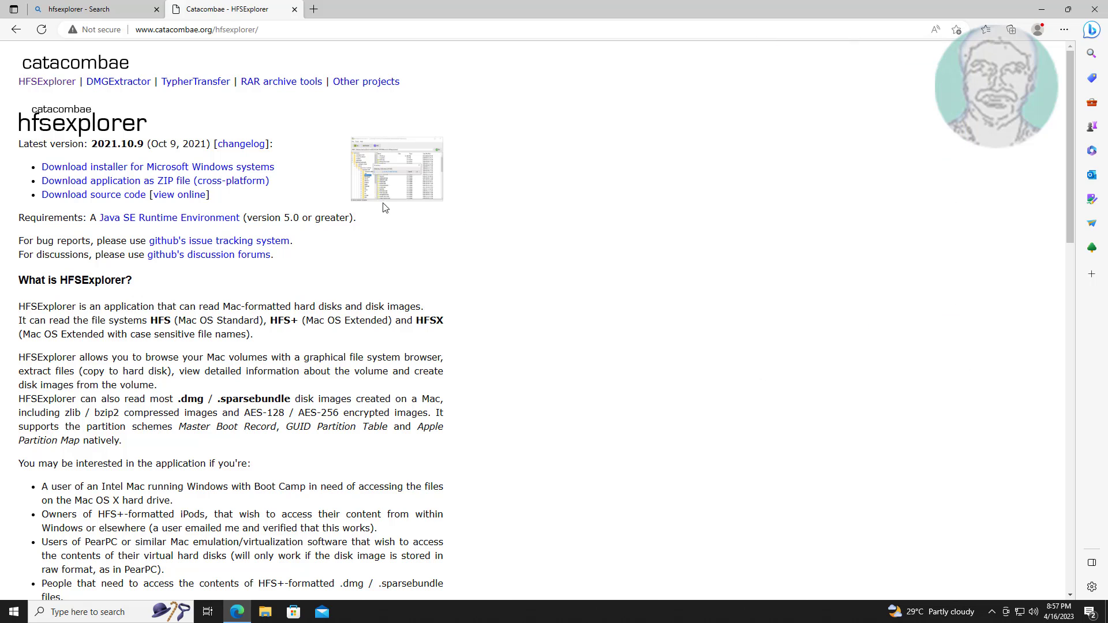
left_click(215, 168)
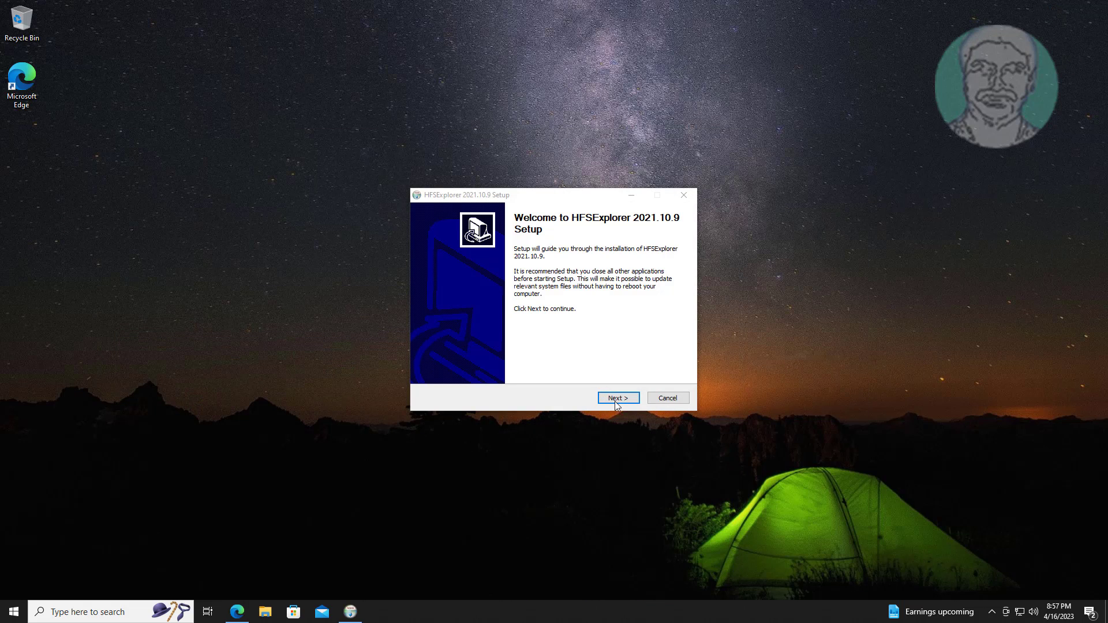
Install HFSExplorer 2021.10.9 with typical components, default location and default Start menu folder
left_click(623, 398)
left_click(629, 398)
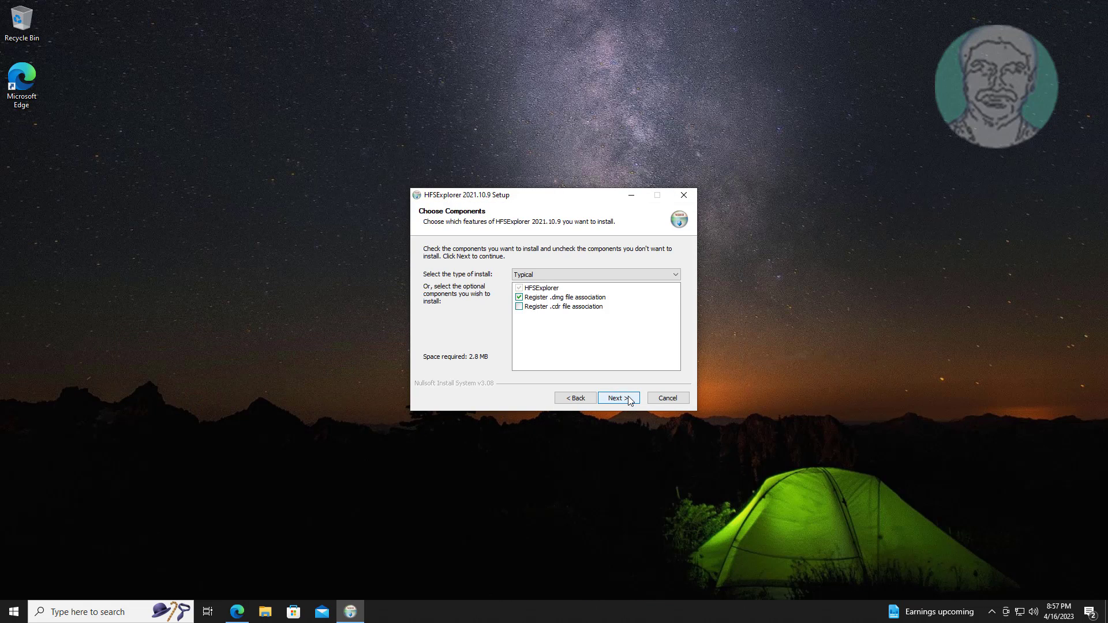
left_click(629, 398)
left_click(628, 398)
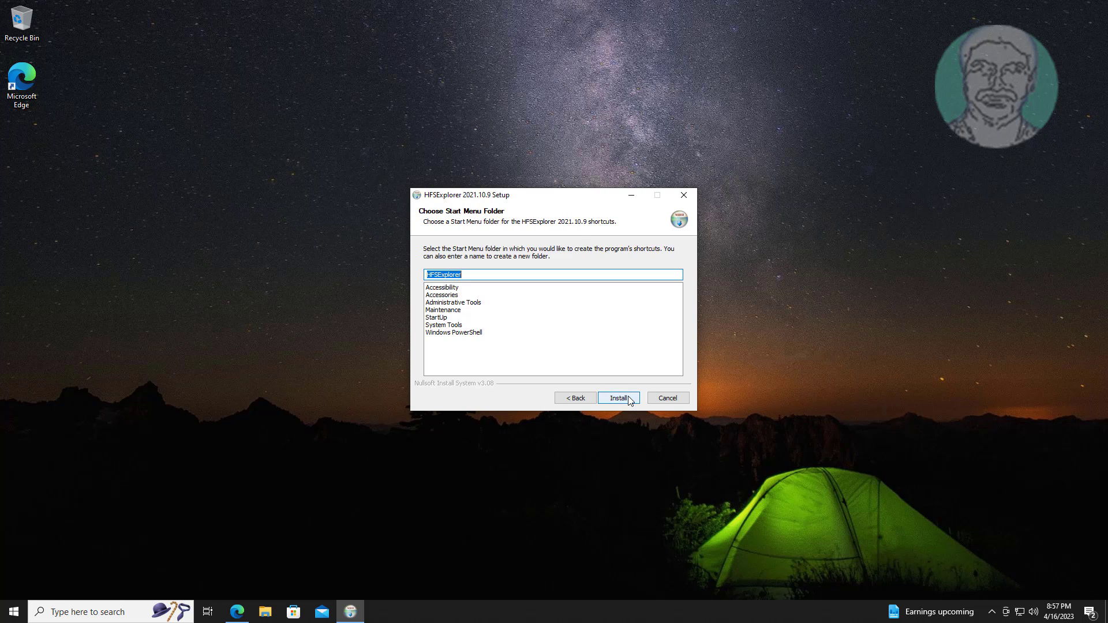
left_click(628, 398)
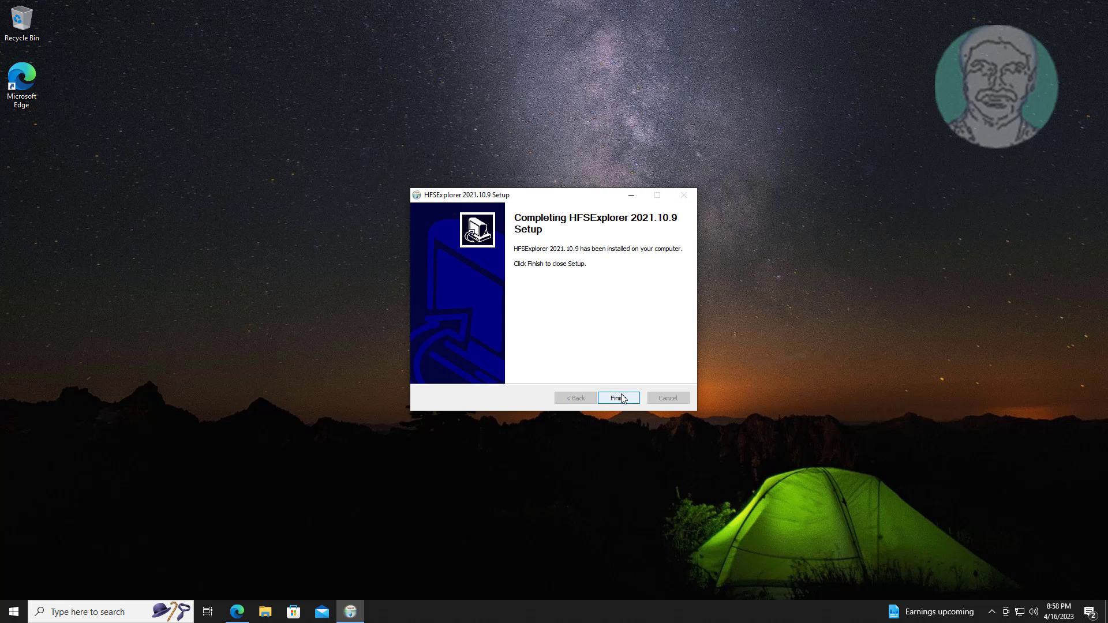
left_click(621, 398)
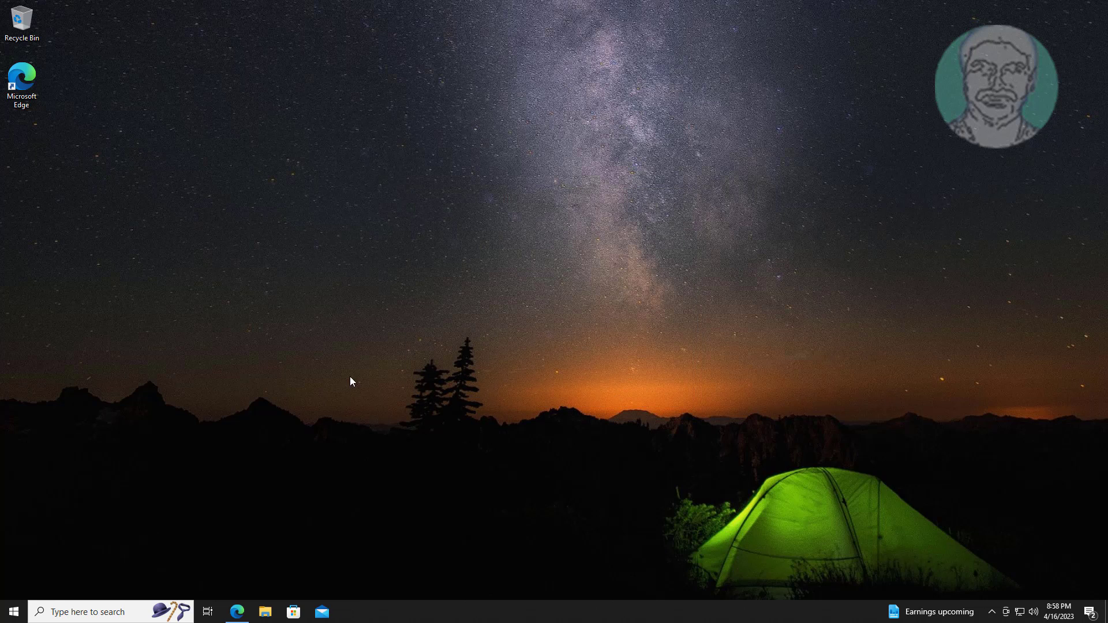
Launch HFSExplorer from Recently added, approve admin rights, and accept opening the Java website
left_click(14, 613)
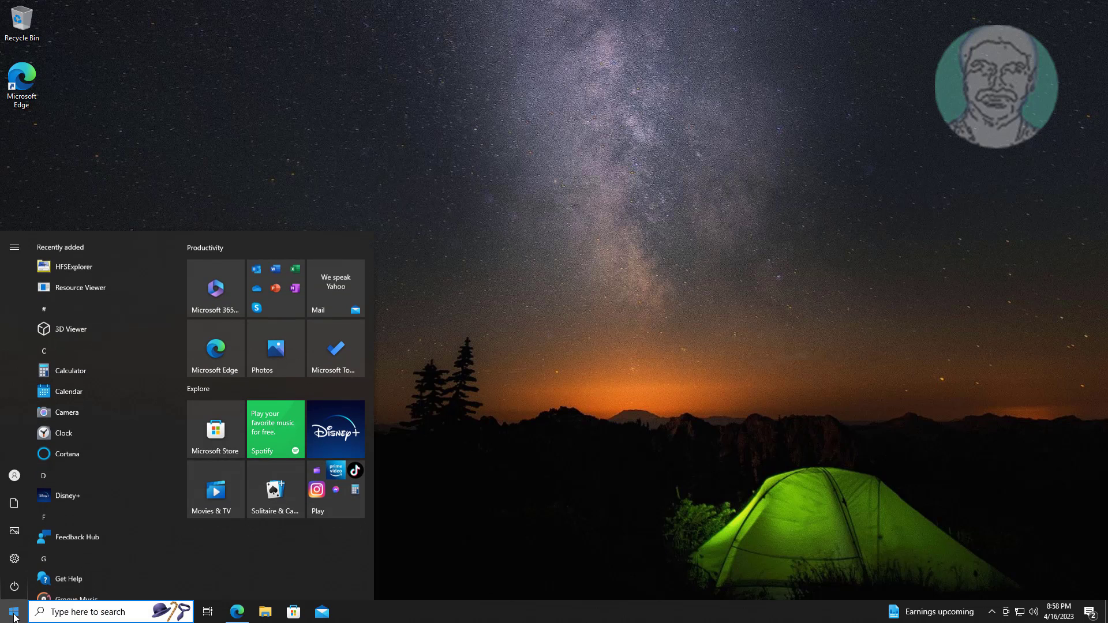
left_click(81, 267)
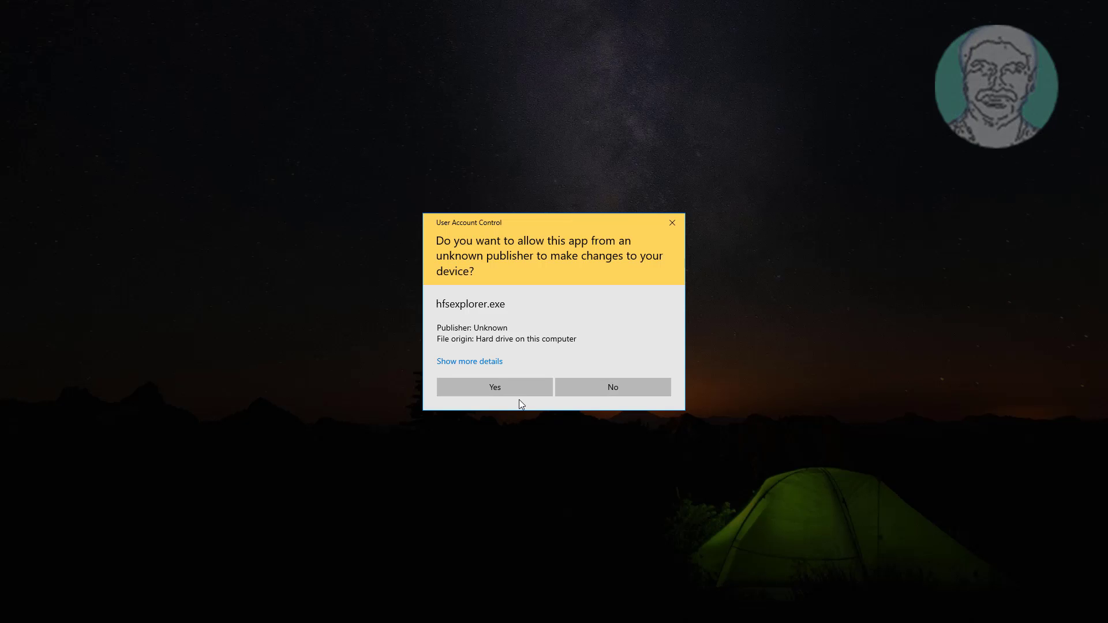
left_click(517, 390)
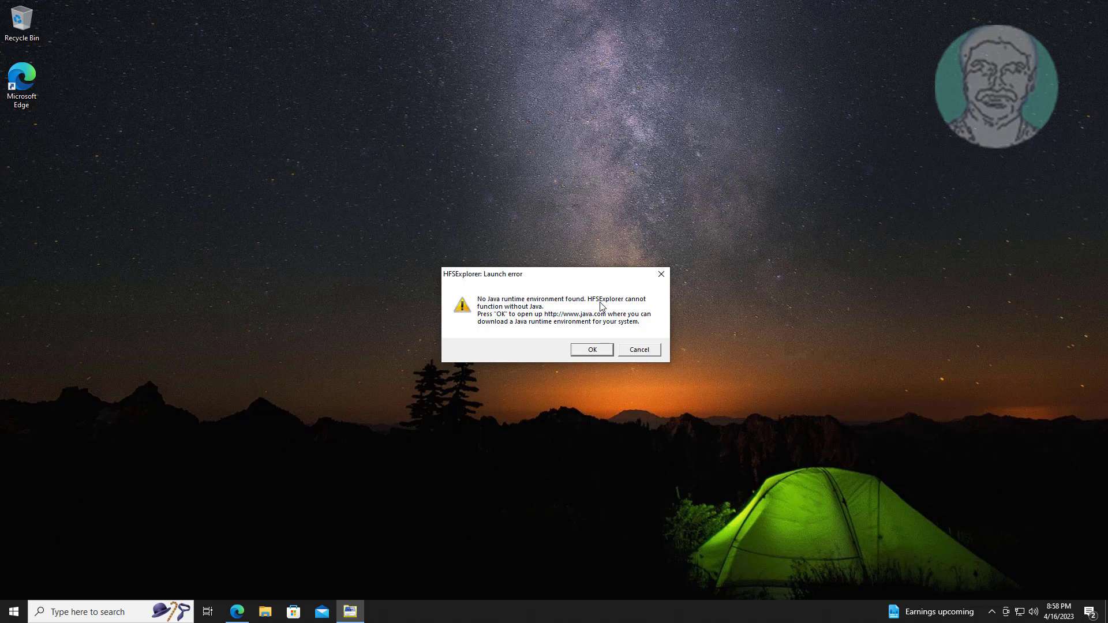
left_click(592, 350)
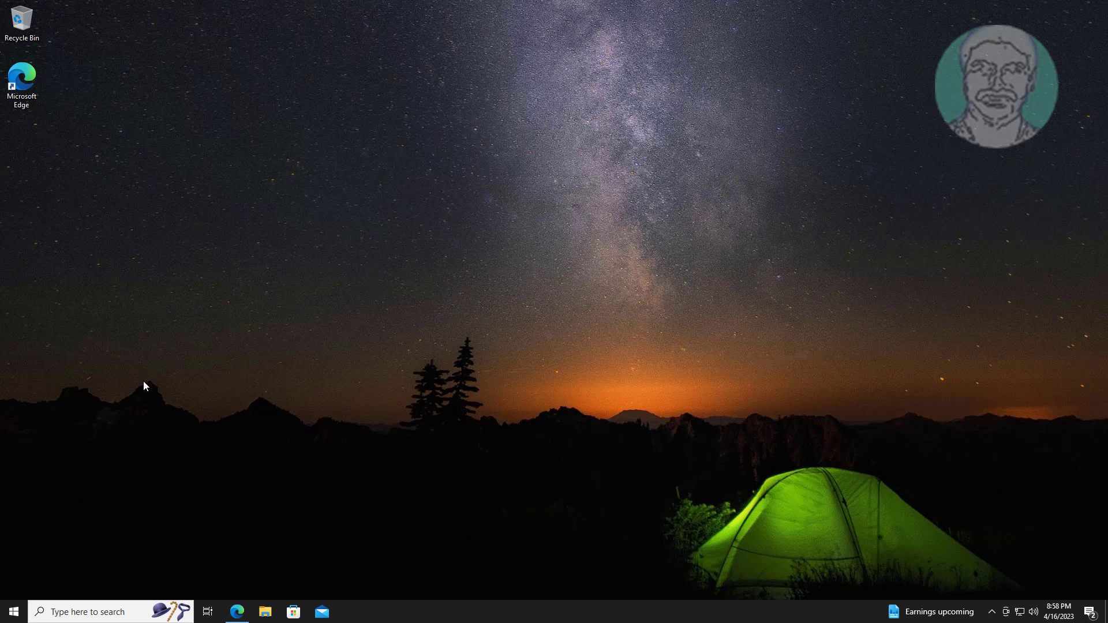
Download jre-8u361-windows-x64.exe from java.com, run it, and minimize Edge
left_click(238, 612)
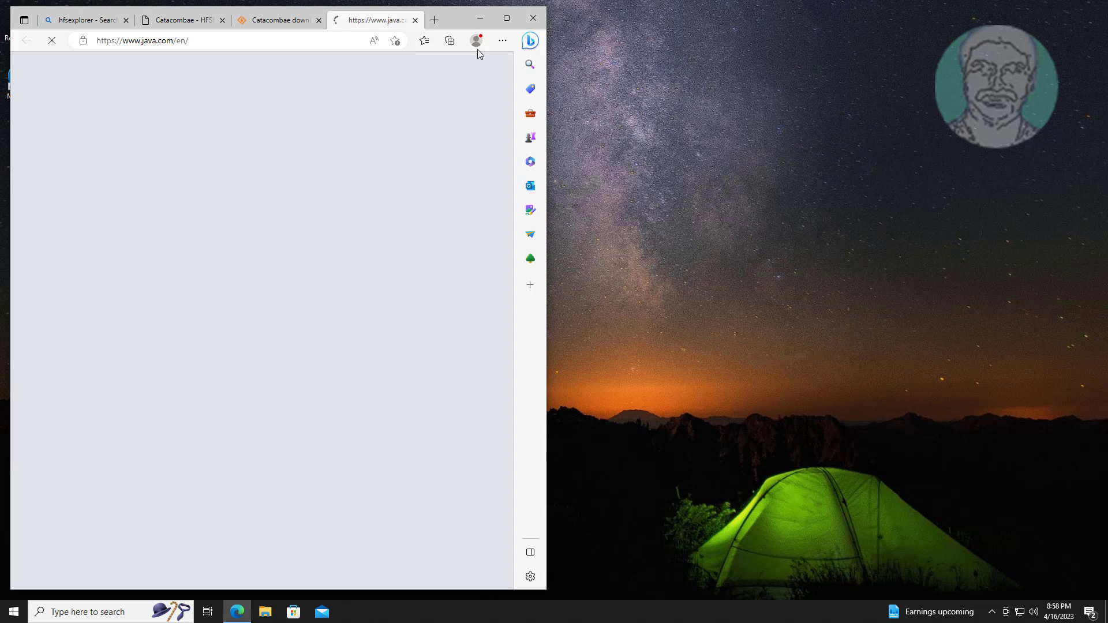
left_click(508, 19)
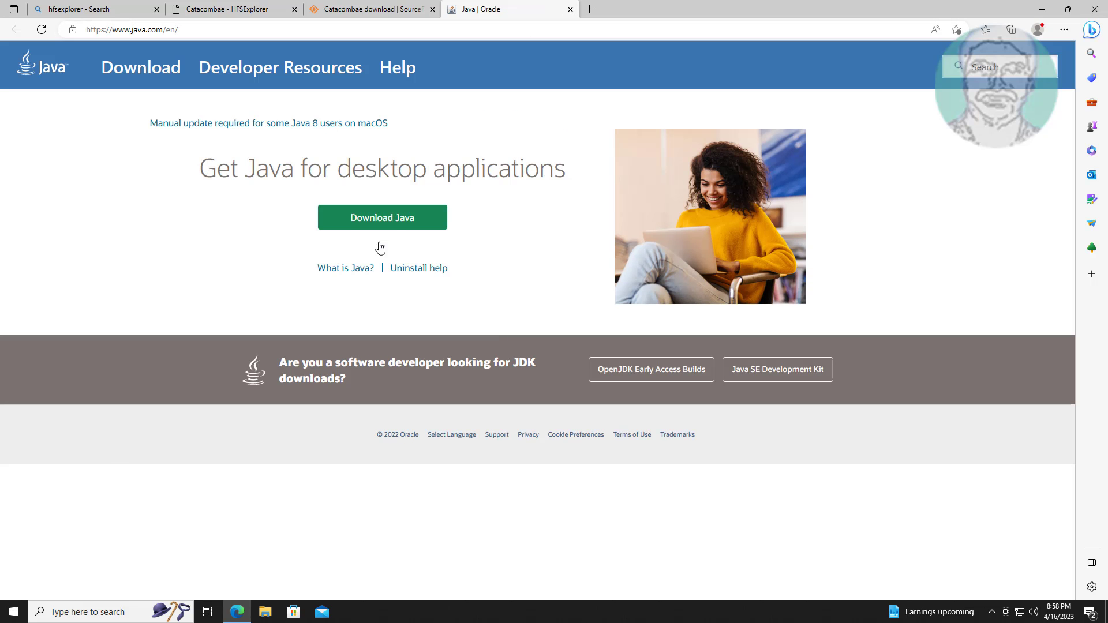
left_click(382, 218)
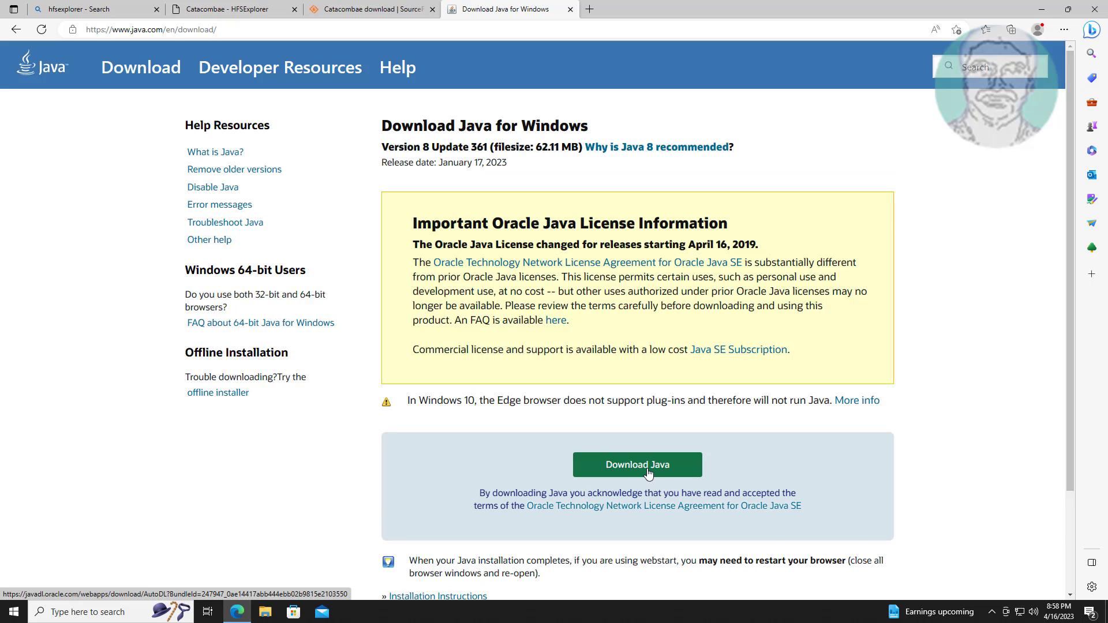
left_click(648, 473)
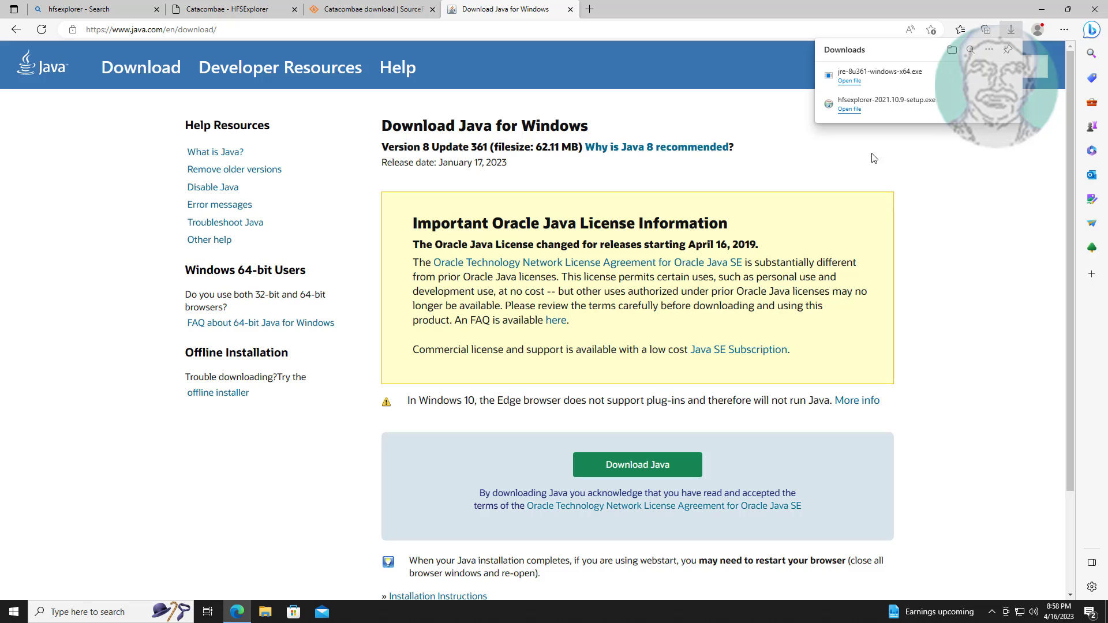
left_click(850, 81)
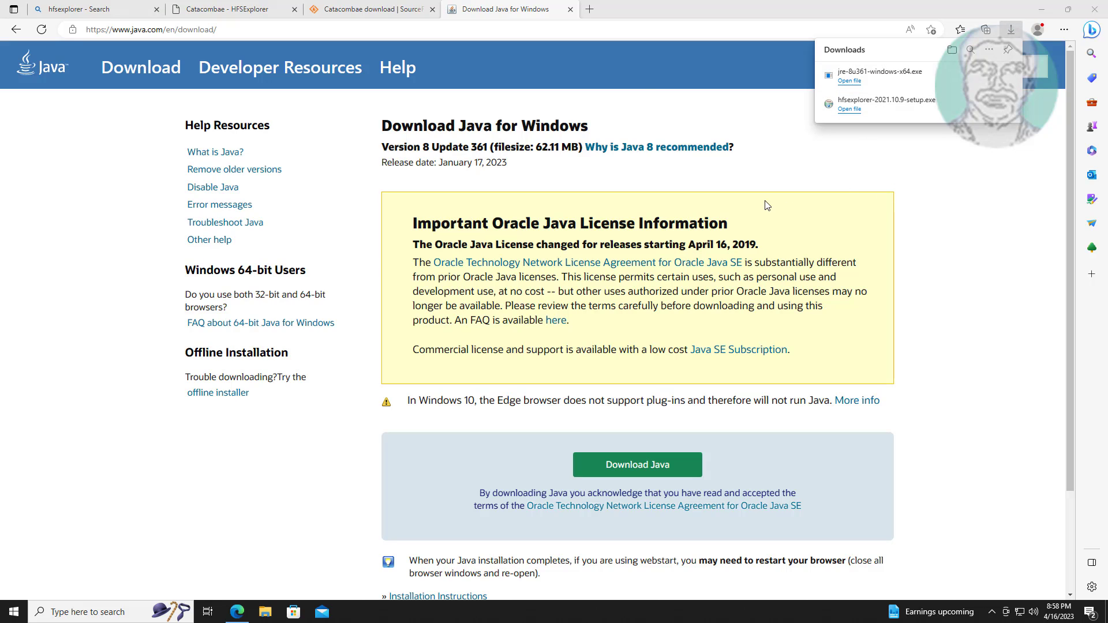
left_click(1042, 9)
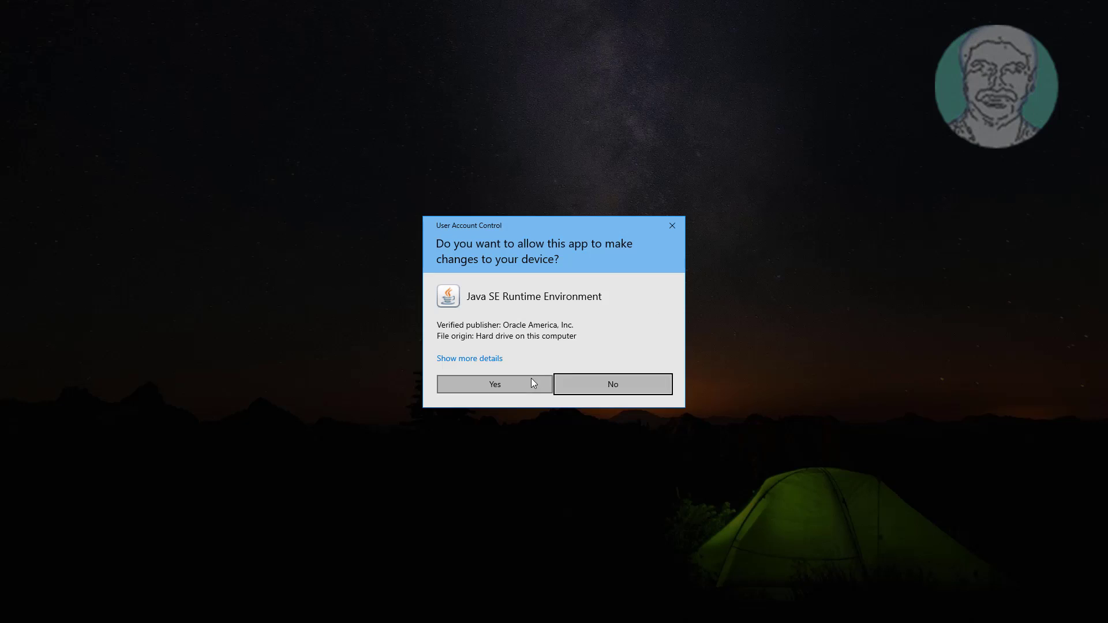
Approve admin rights, install Java 8 Update 361, and close the finished setup
left_click(522, 382)
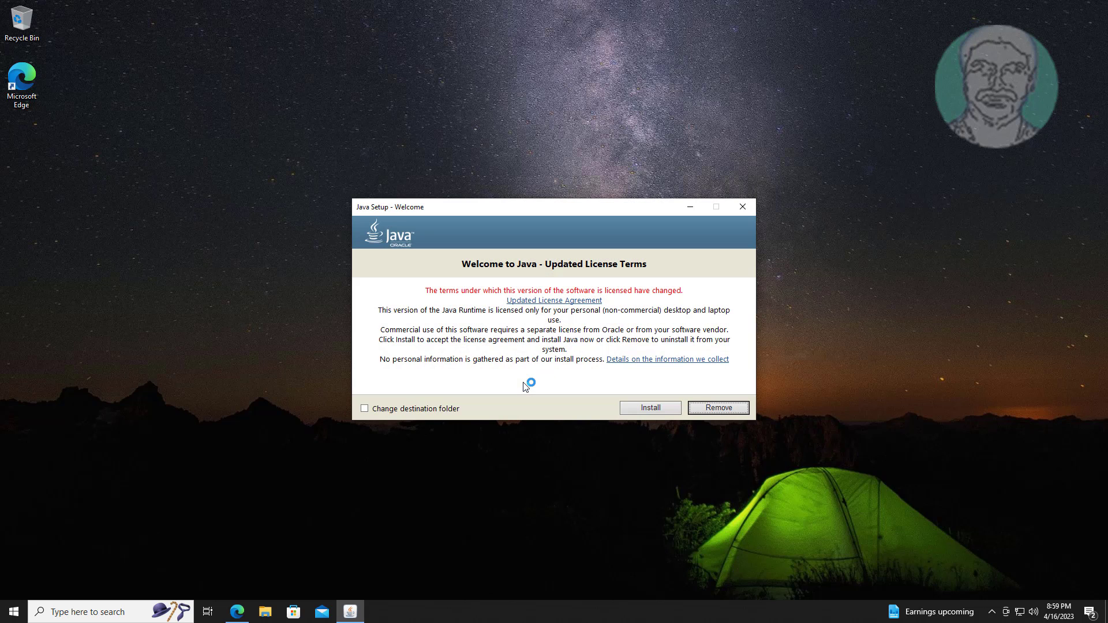
left_click(656, 413)
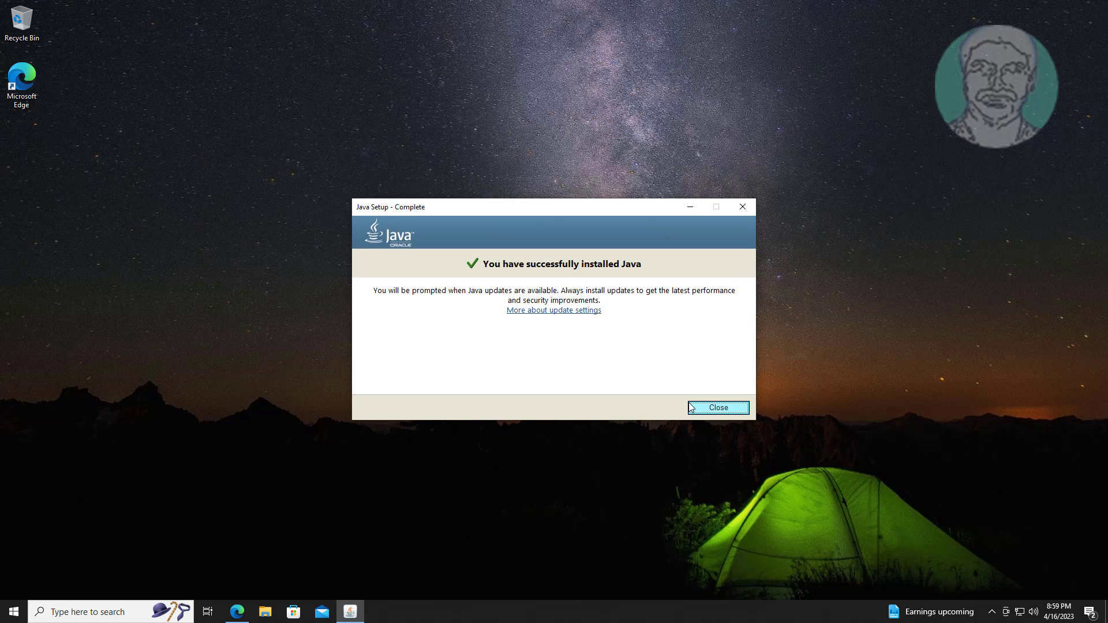
left_click(690, 405)
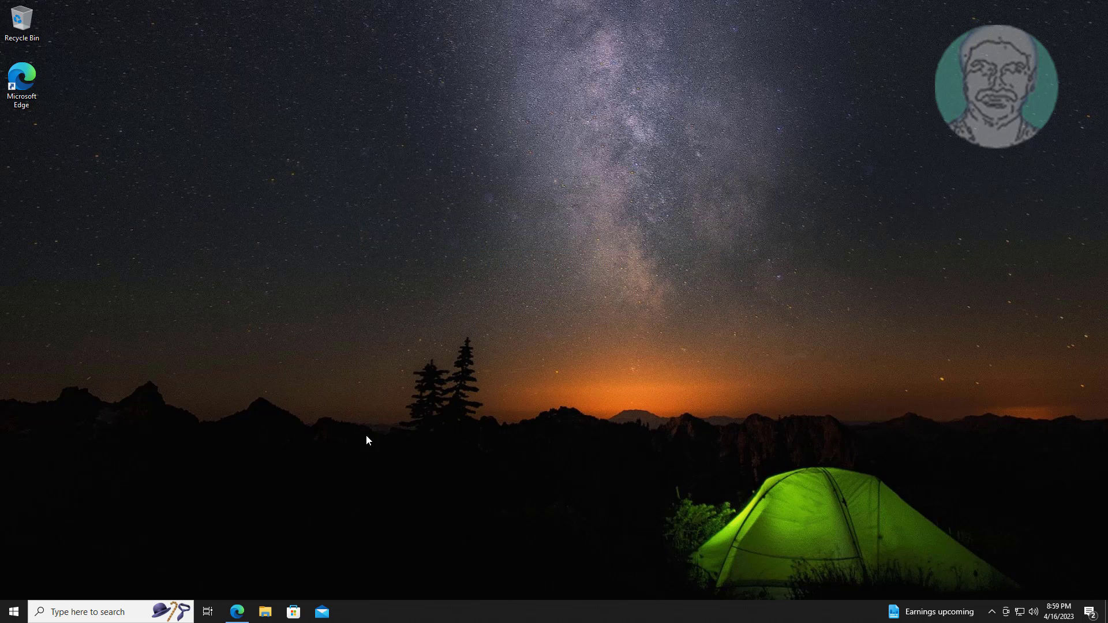
Relaunch HFSExplorer from Recently added with admin rights and dismiss the Edge tip
left_click(17, 618)
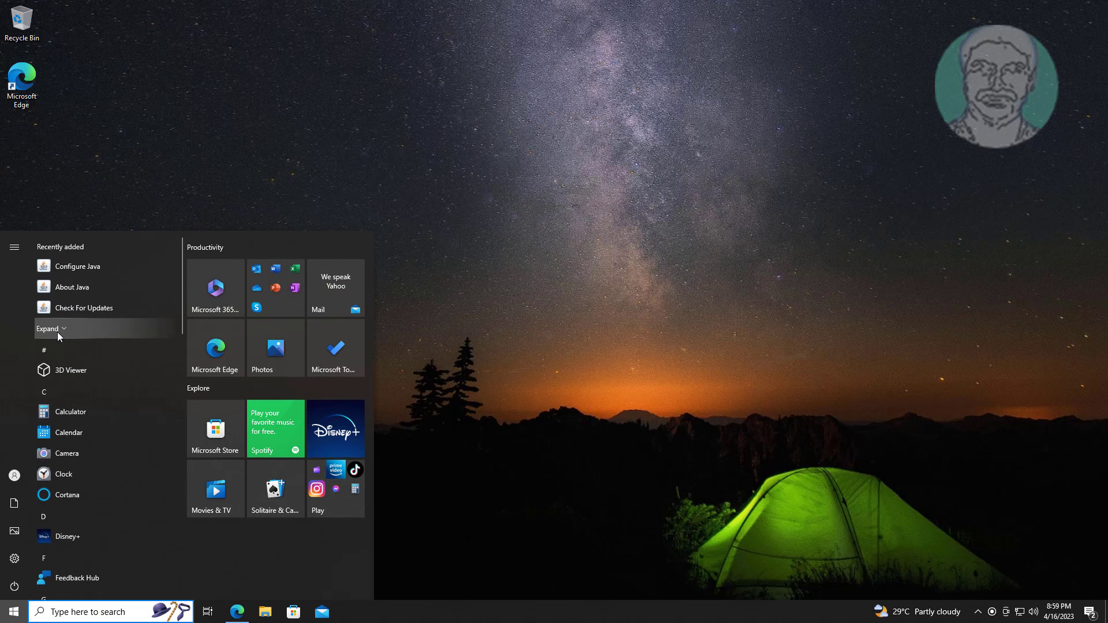
left_click(57, 331)
left_click(81, 328)
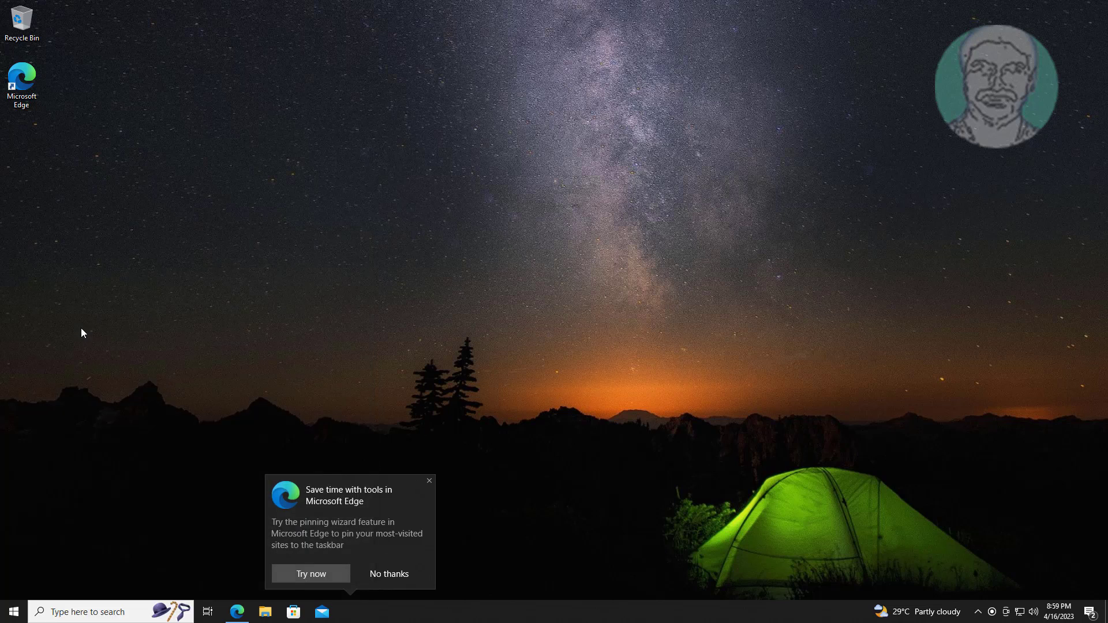
left_click(472, 389)
left_click(429, 481)
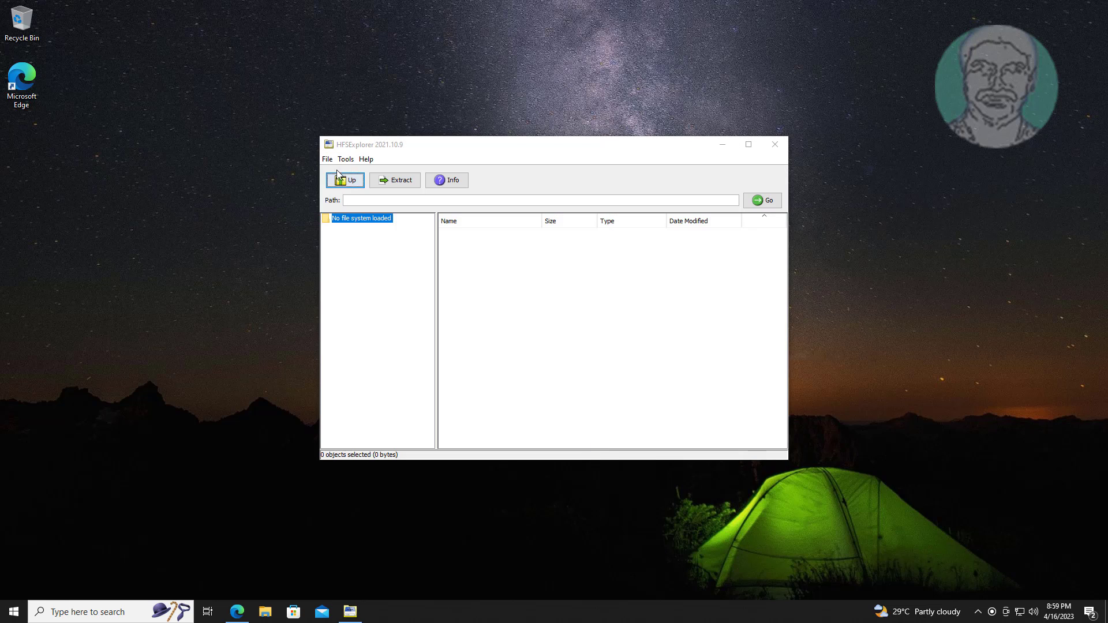
Try loading a device file system: no HFS+ found, GUID partition fails as unknown type
left_click(326, 159)
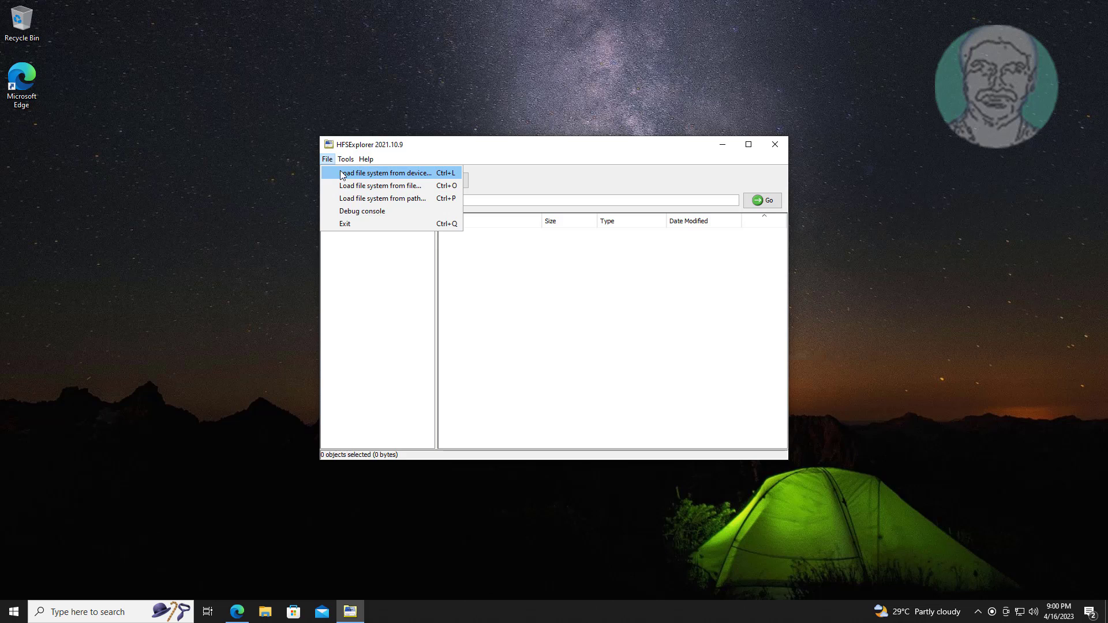
left_click(400, 173)
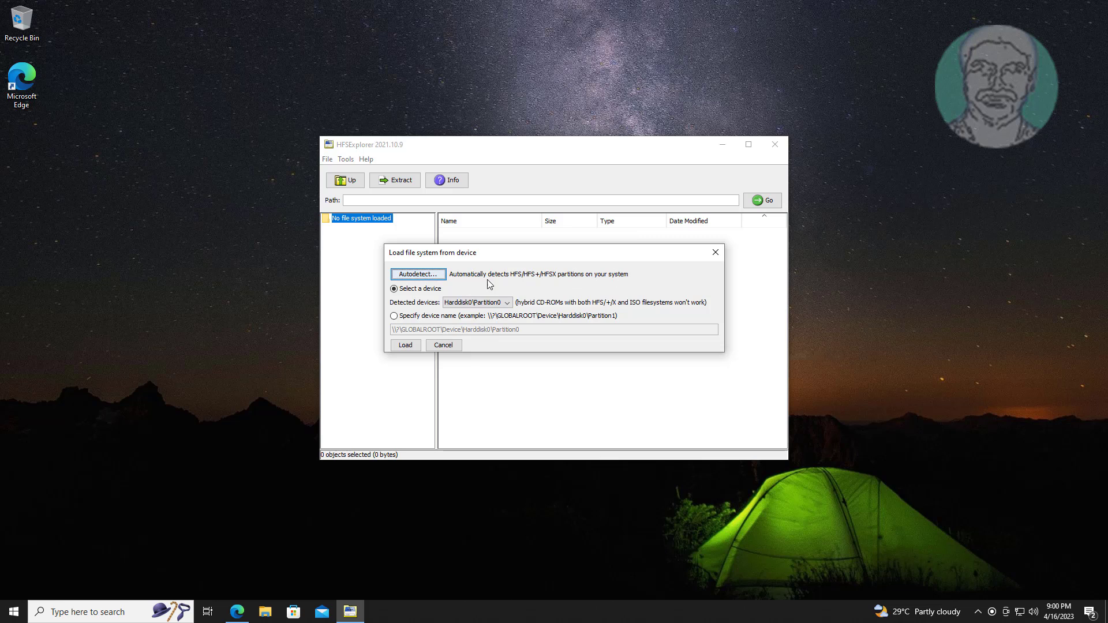
left_click(417, 275)
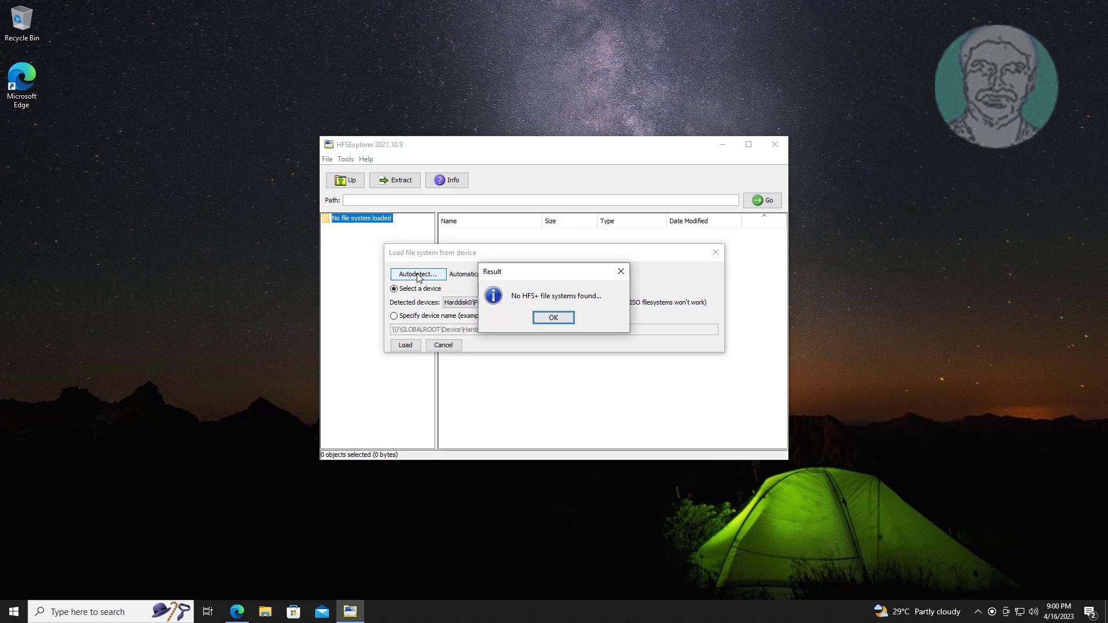
left_click(556, 319)
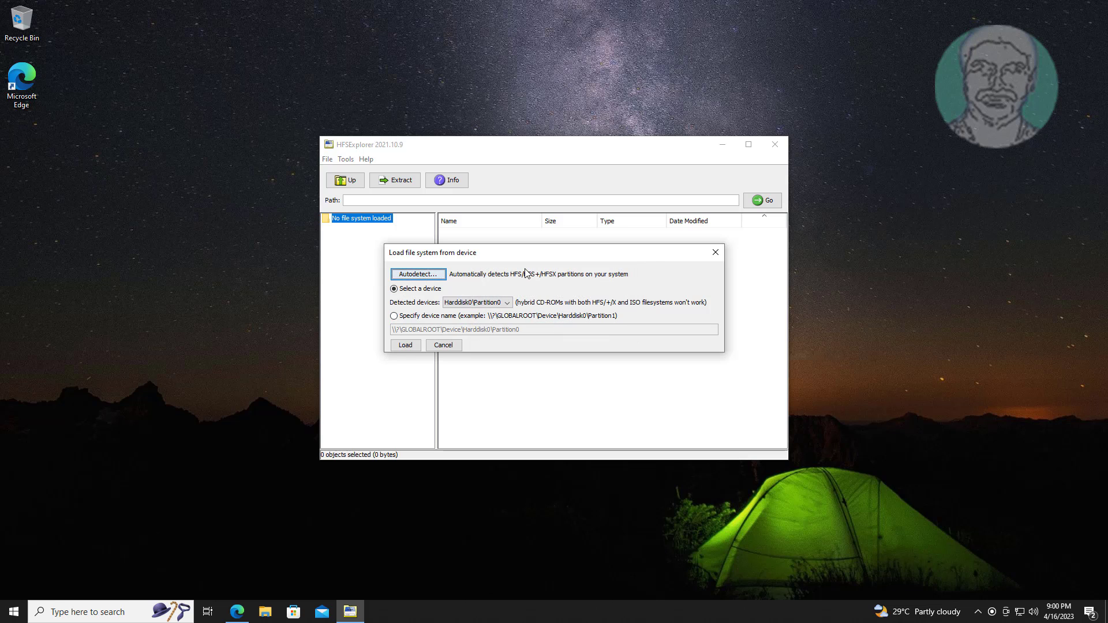
left_click(405, 346)
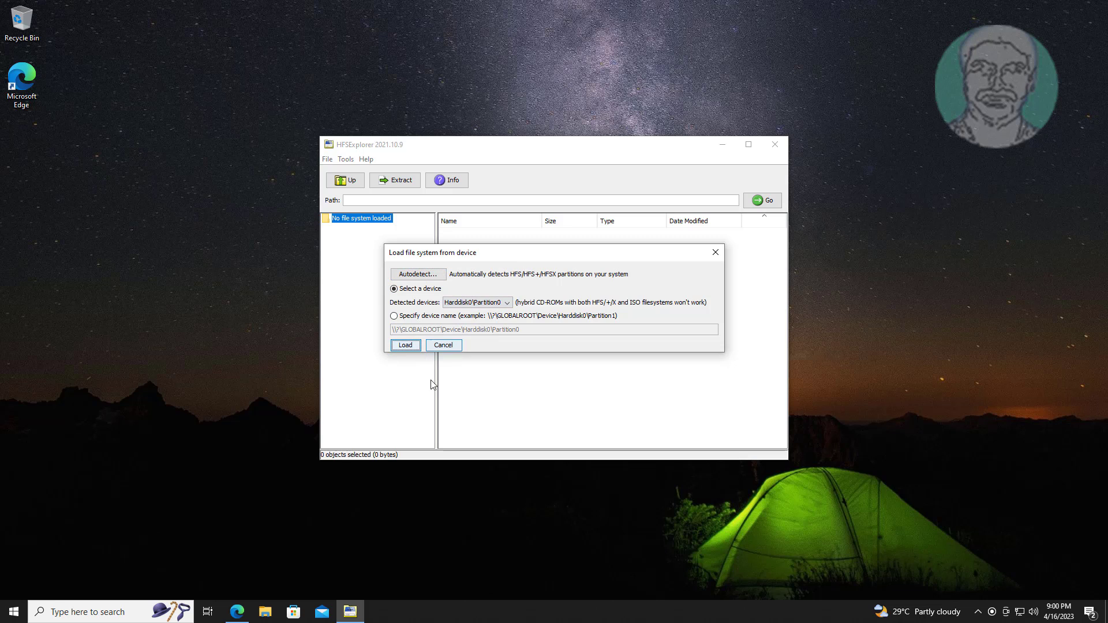
left_click(407, 349)
left_click(527, 319)
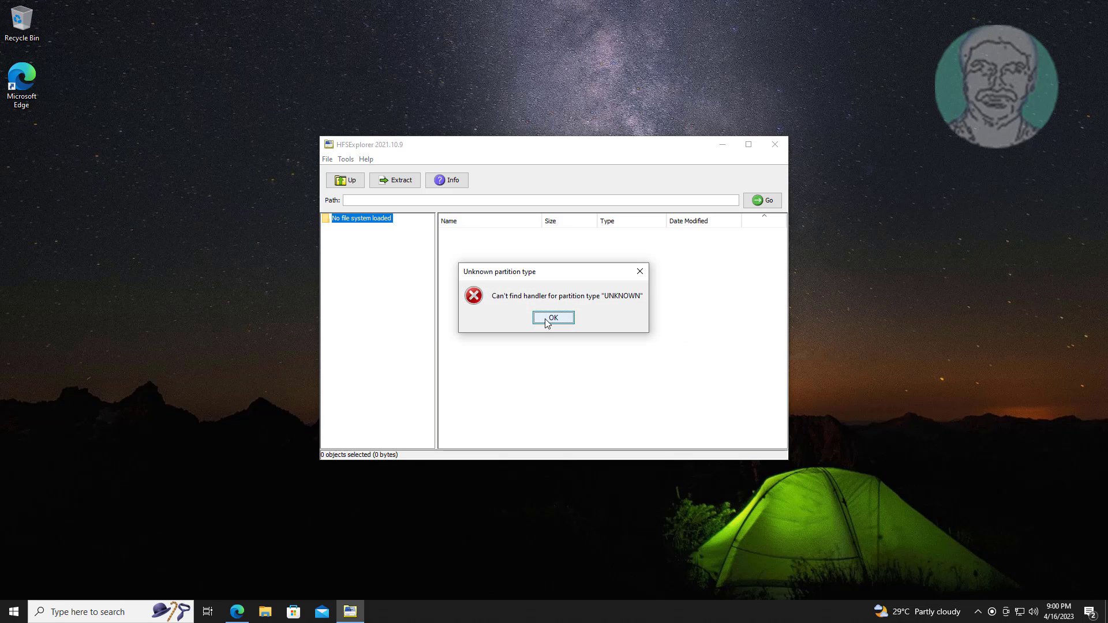
left_click(549, 320)
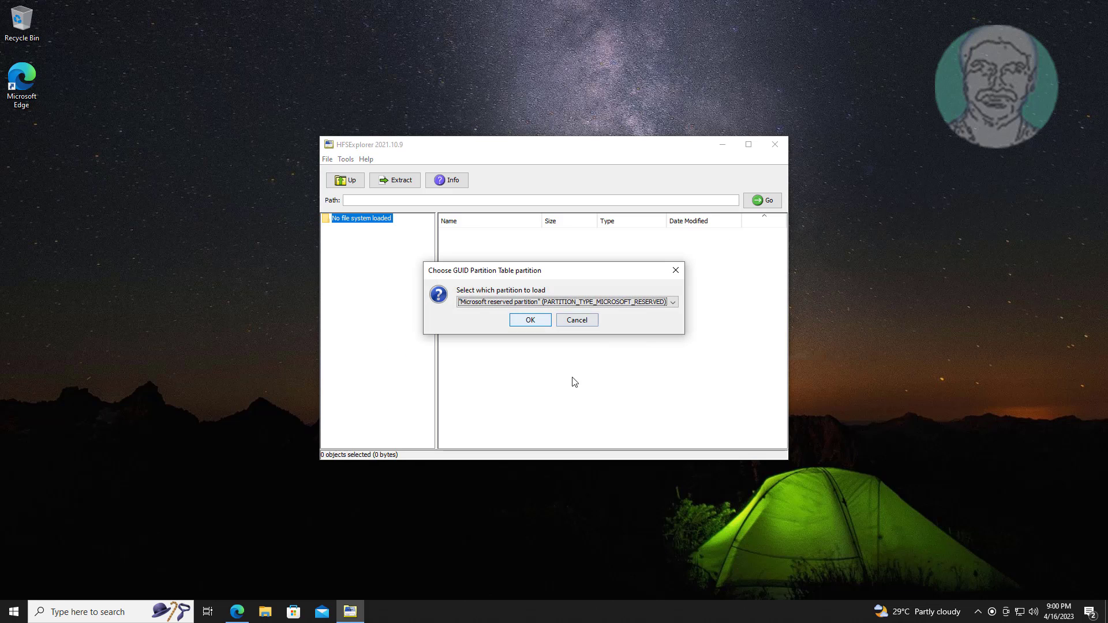
left_click(676, 274)
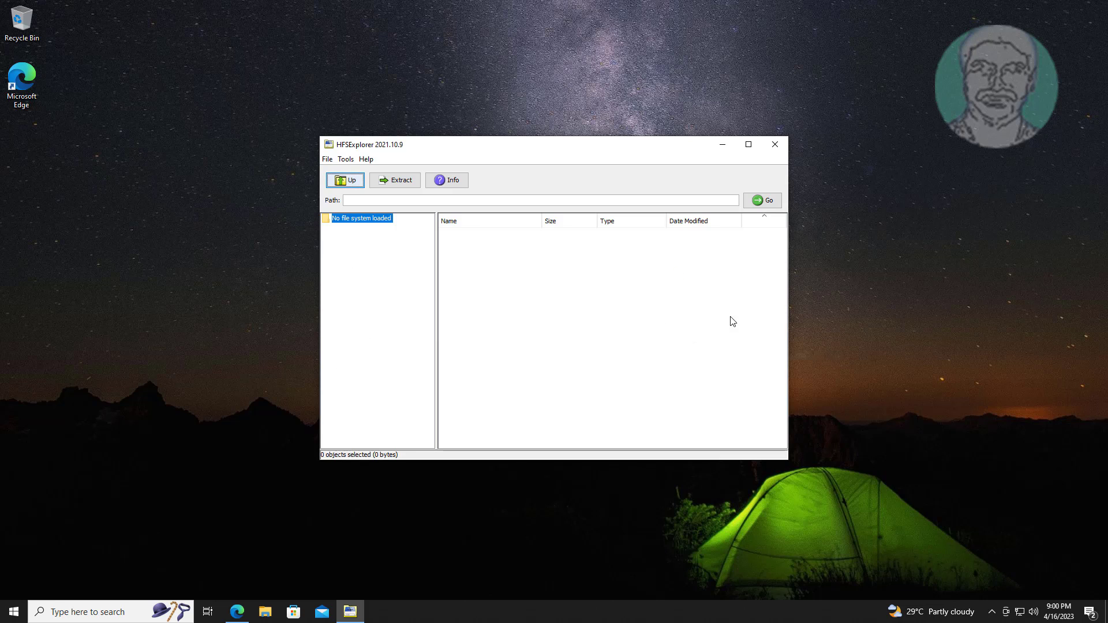
Close HFSExplorer and open Command Prompt as administrator by searching for cmd
left_click(775, 144)
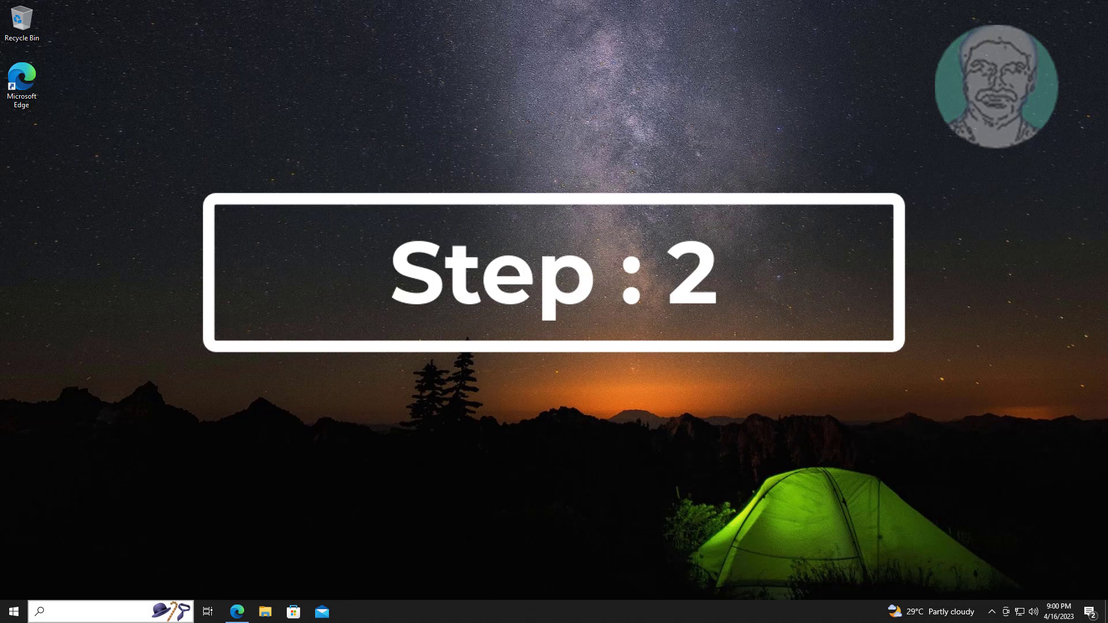
left_click(126, 615)
type("cmd")
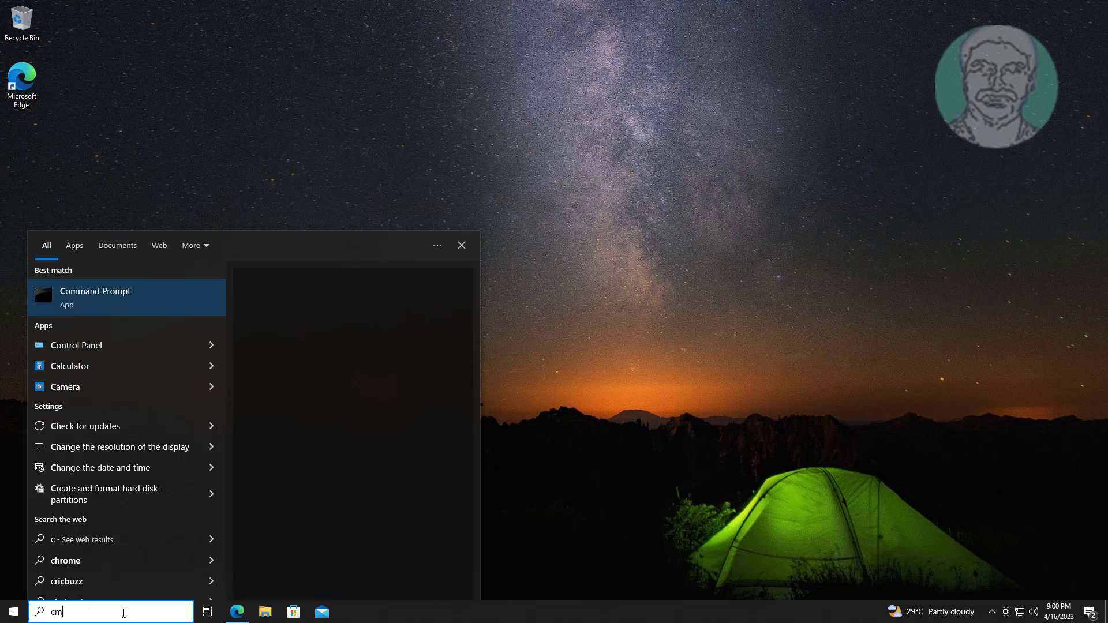
right_click(113, 299)
left_click(173, 309)
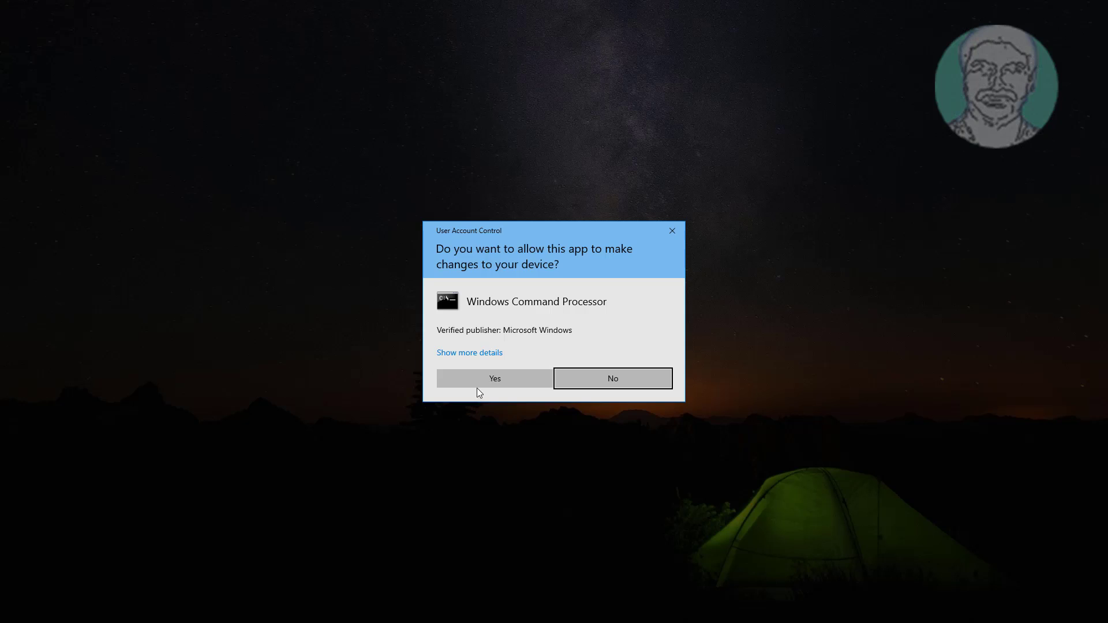
left_click(480, 385)
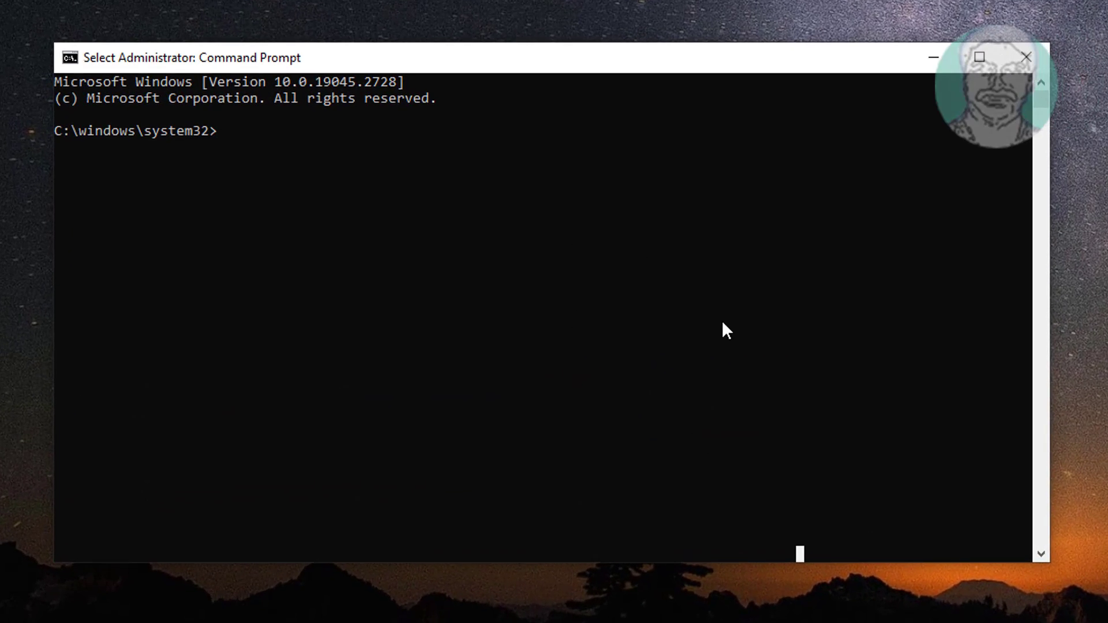
Start DiskPart, list the disks and select the 60 GB Disk 1
type("diskpart")
key("Return")
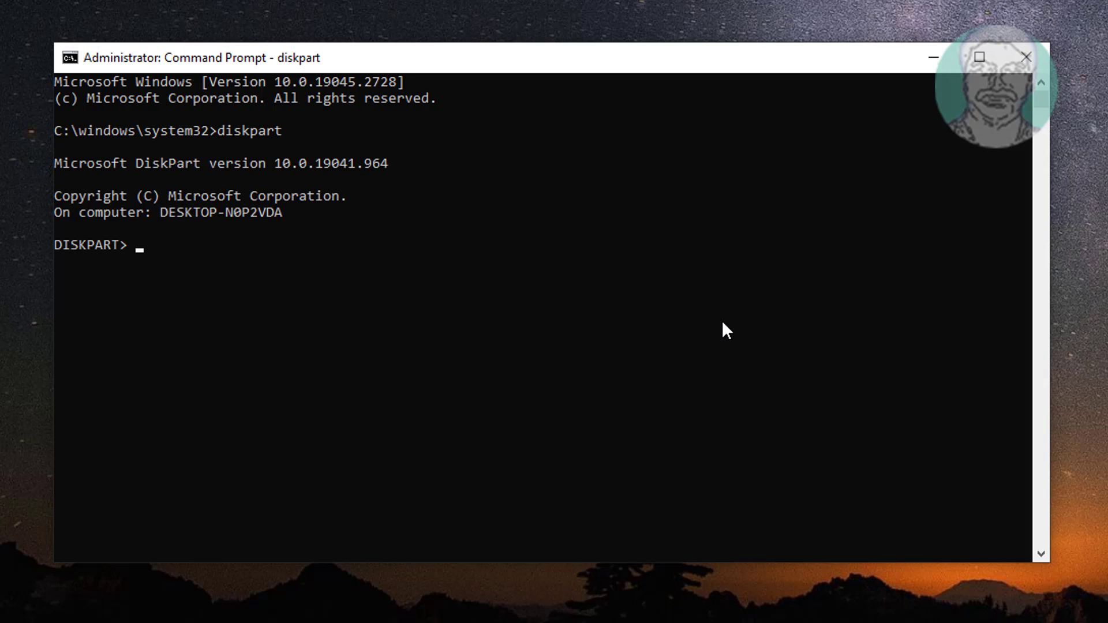
type("list disk")
key("Return")
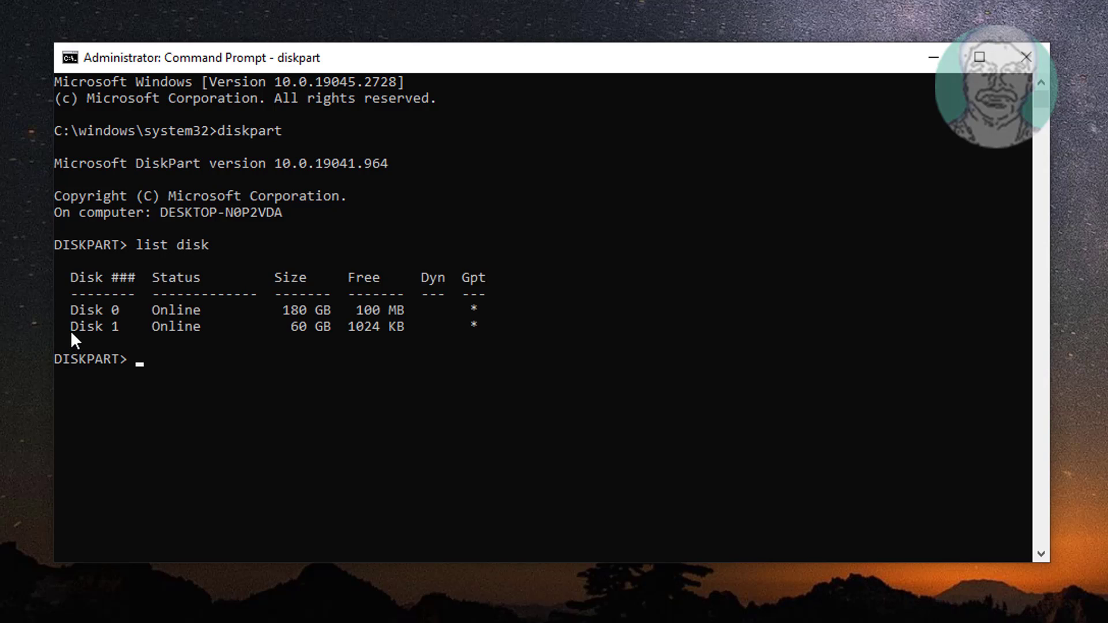
left_click_drag(72, 331, 486, 330)
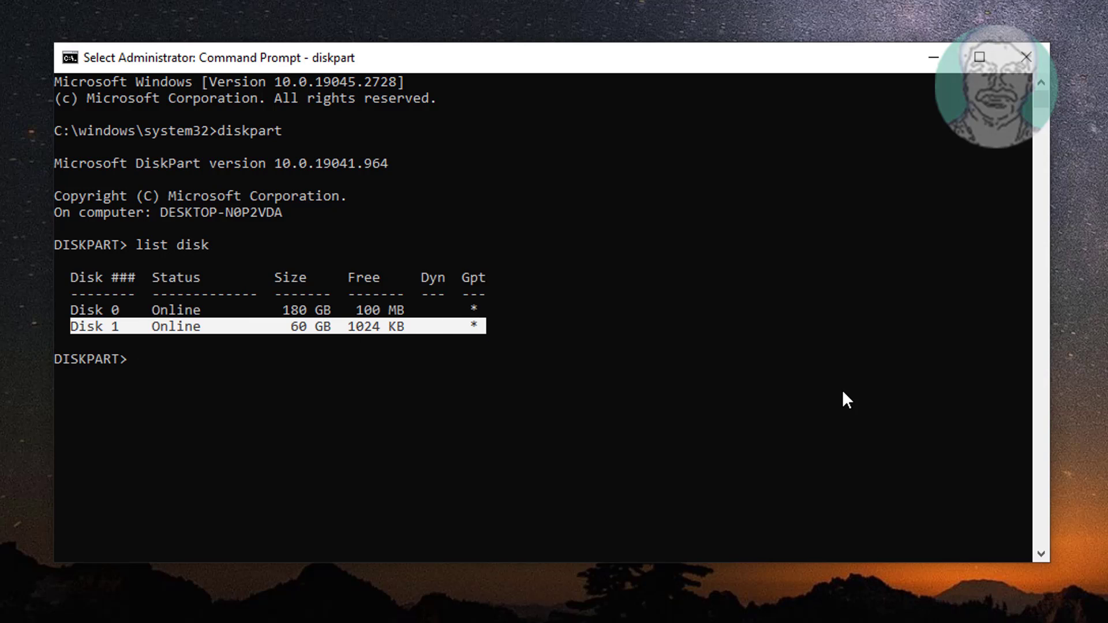
type("sel disk 1")
key("Return")
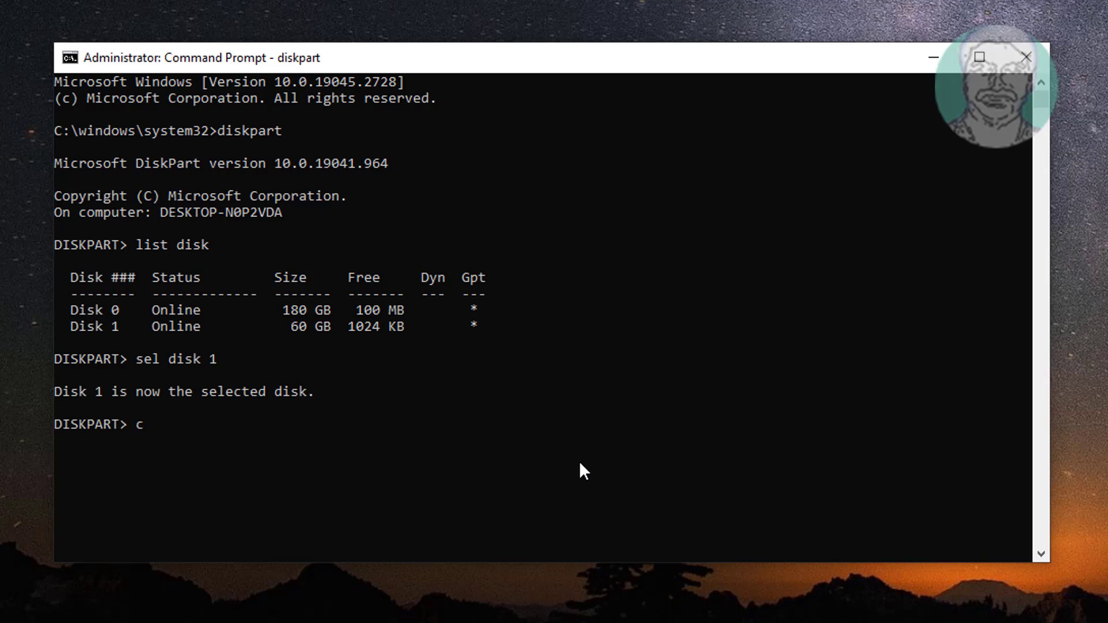
Clean Disk 1, then exit DiskPart and close the Command Prompt
type("clean")
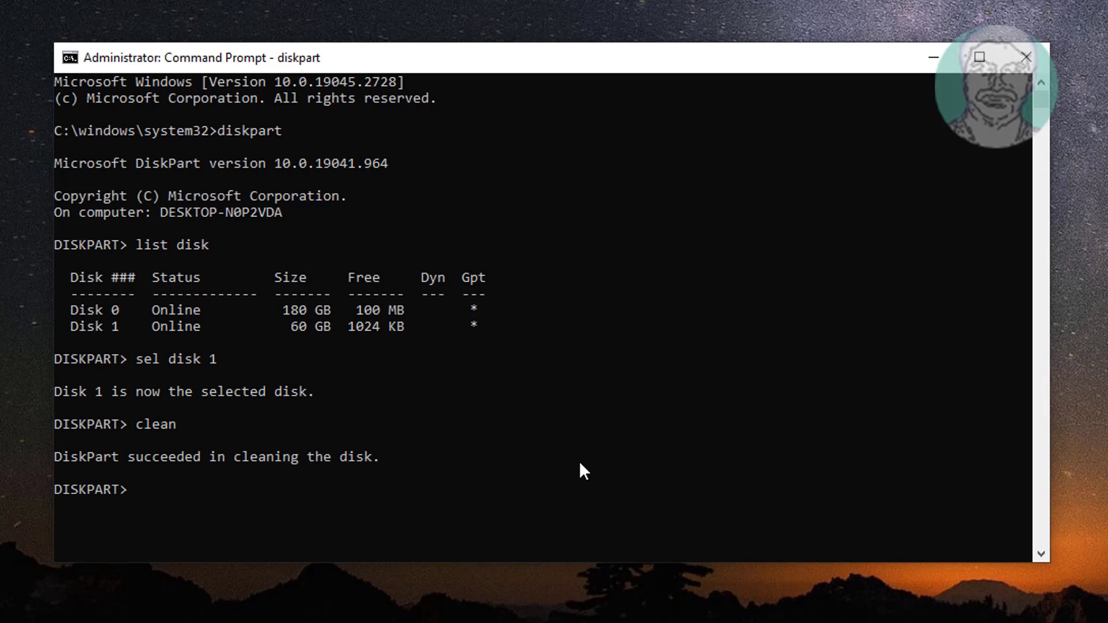
type("exit")
key("Return")
type("exi")
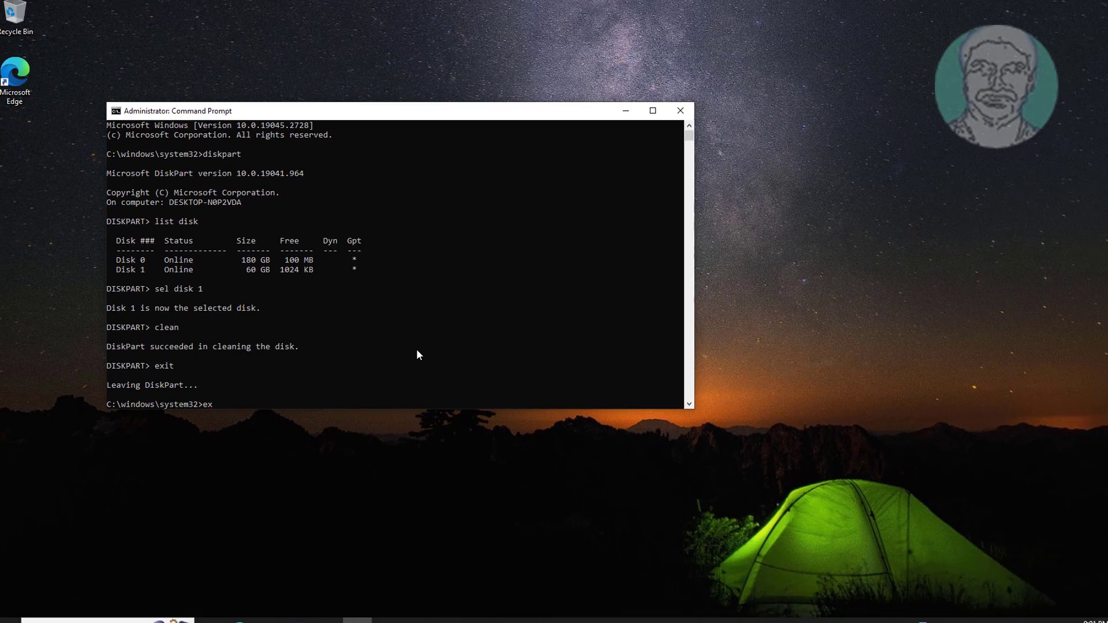
type("t")
key("Return")
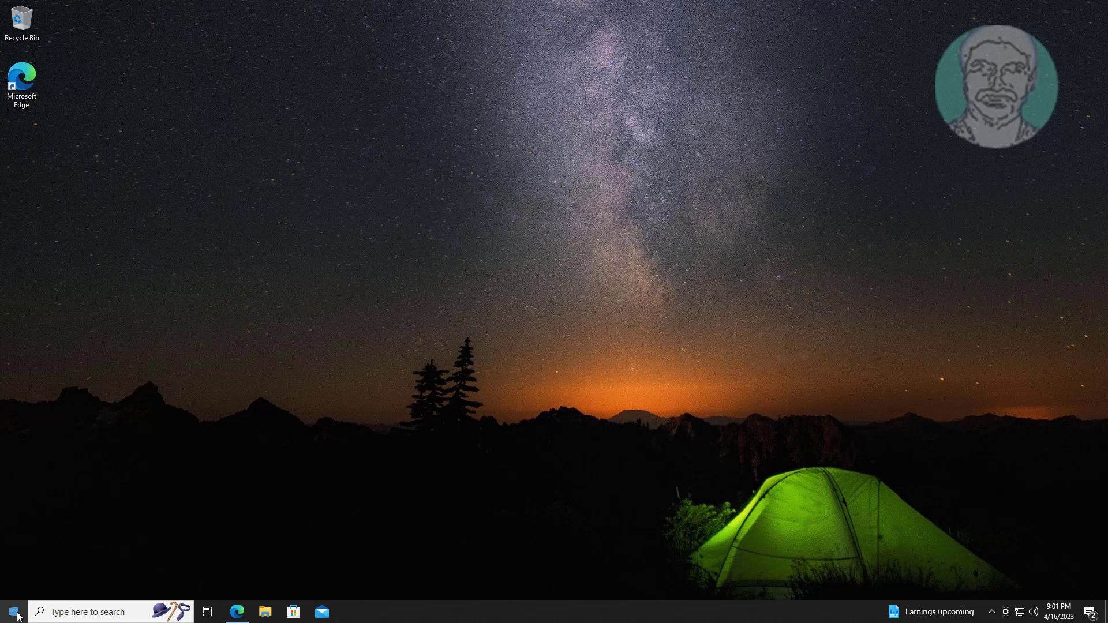
Open Disk Management from the Start quick-links menu and initialize Disk 1 as GPT
right_click(19, 617)
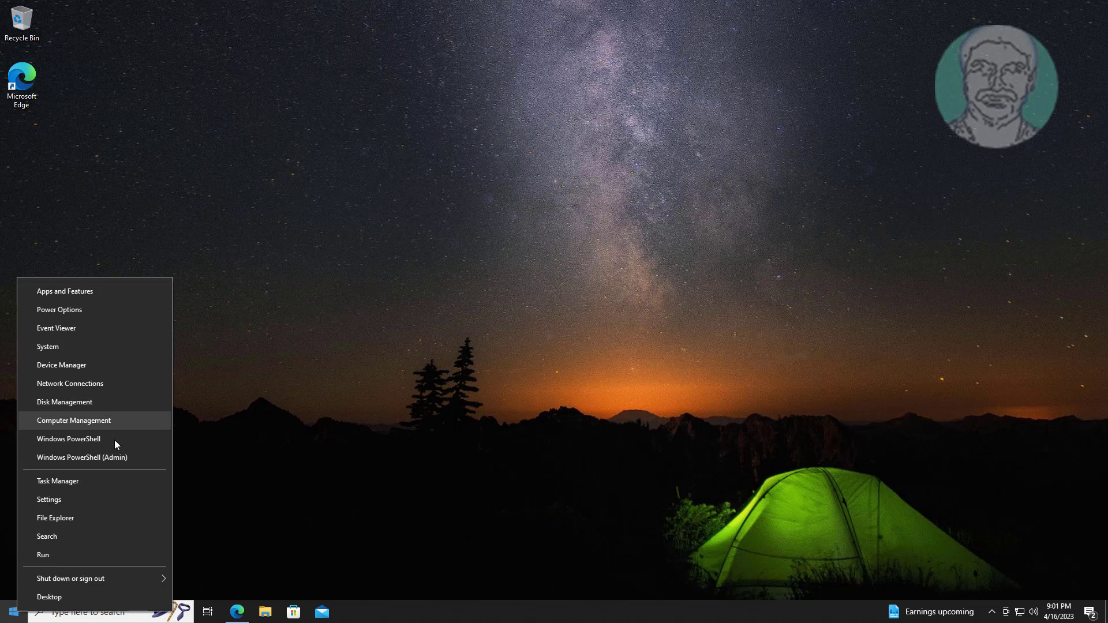
left_click(88, 404)
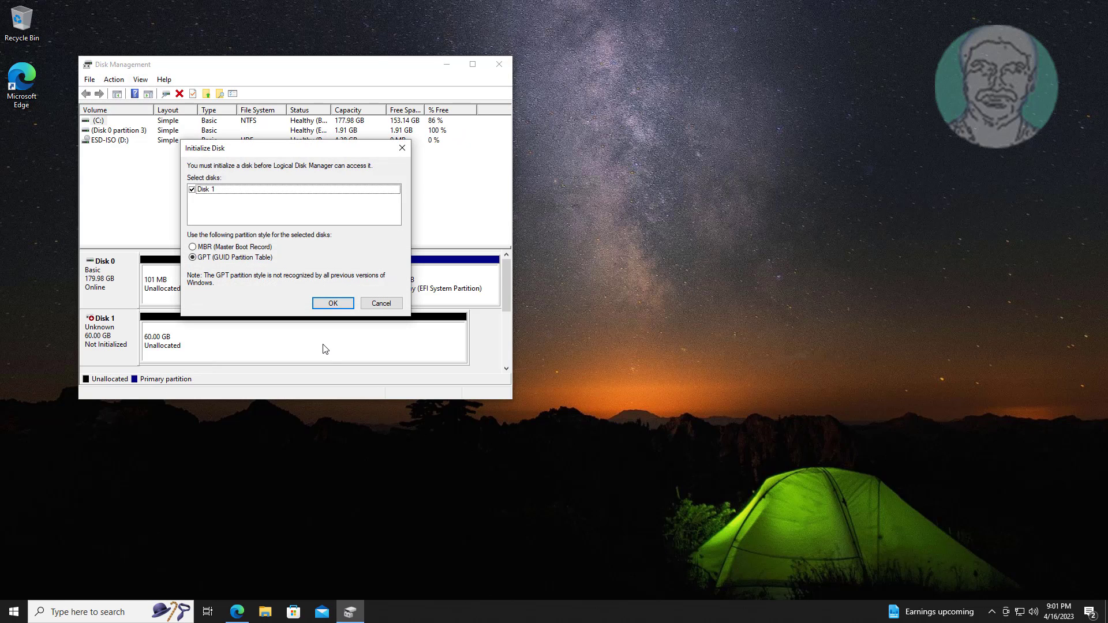
left_click(335, 304)
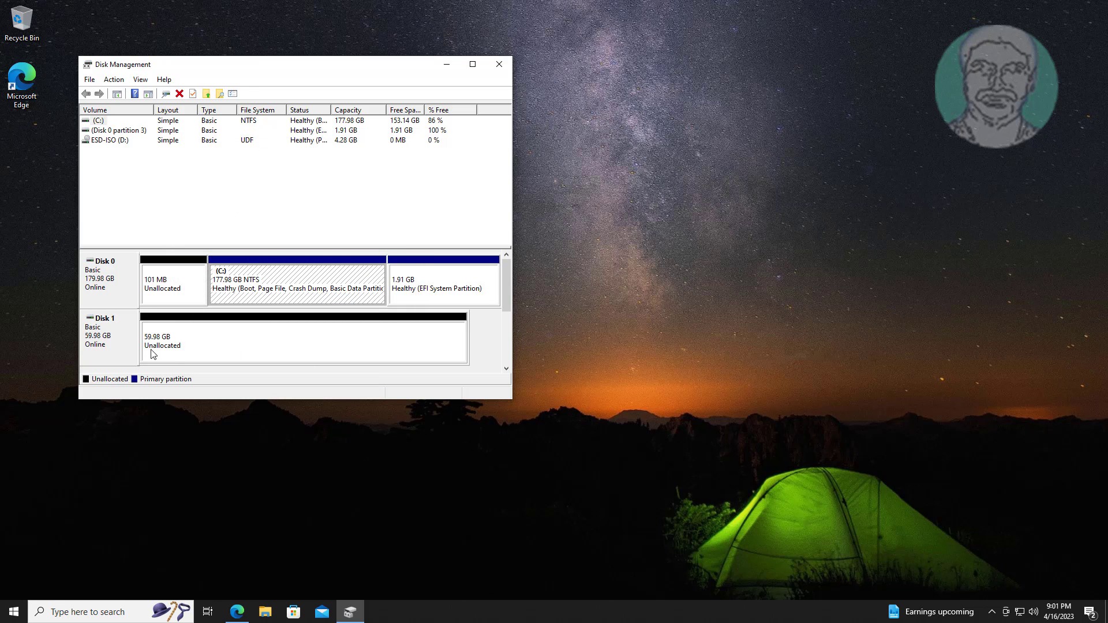
Create a 61422 MB NTFS simple volume lettered E on Disk 1, then close Disk Management
right_click(233, 342)
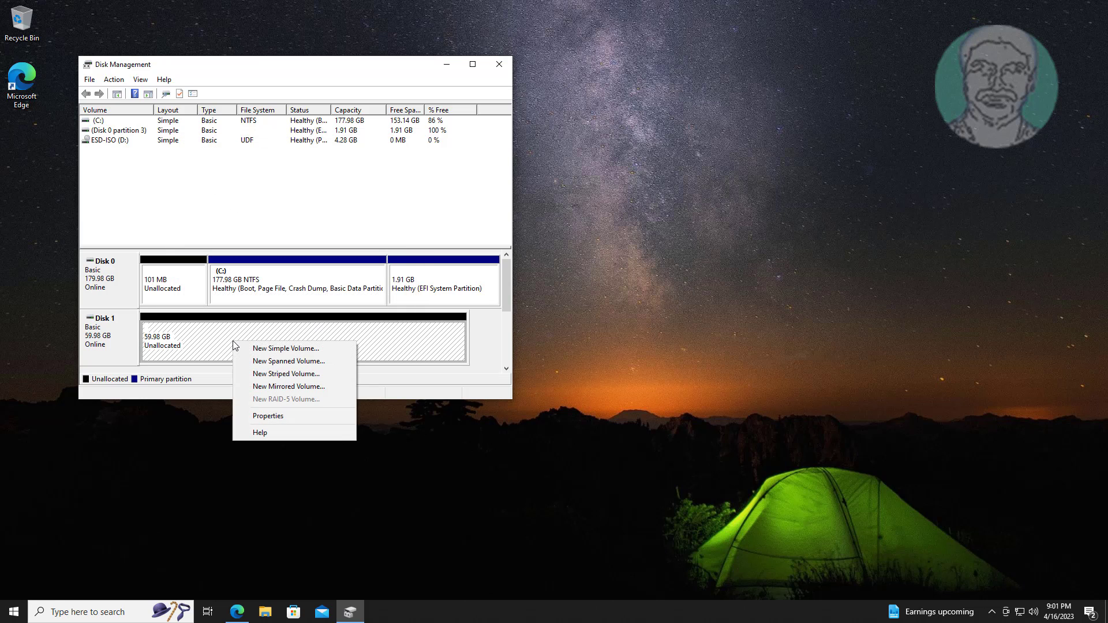
left_click(288, 350)
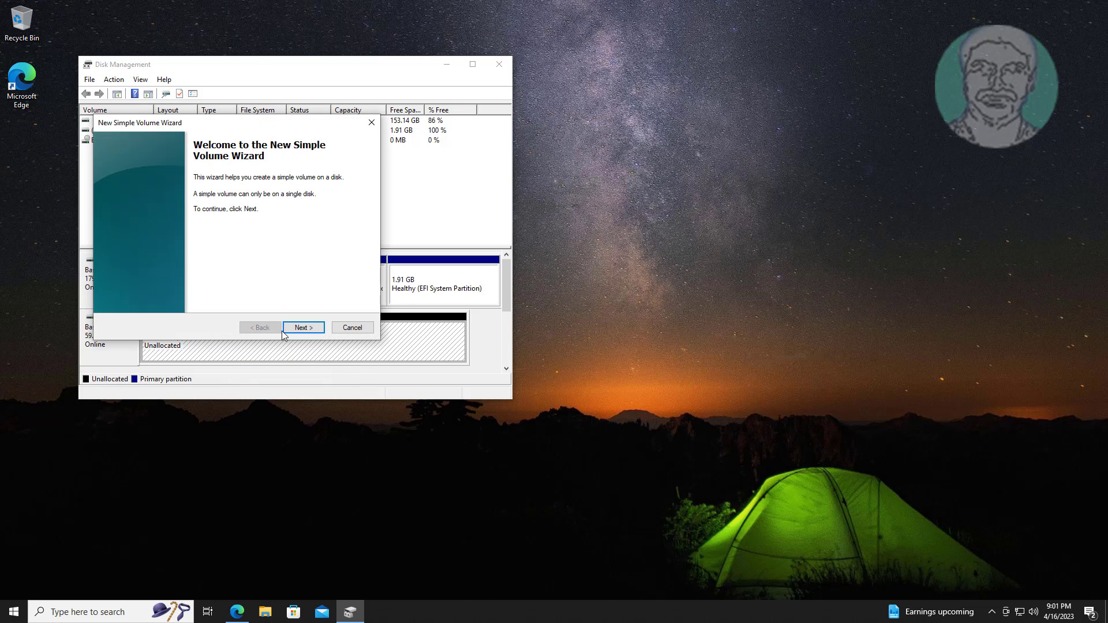
left_click(304, 328)
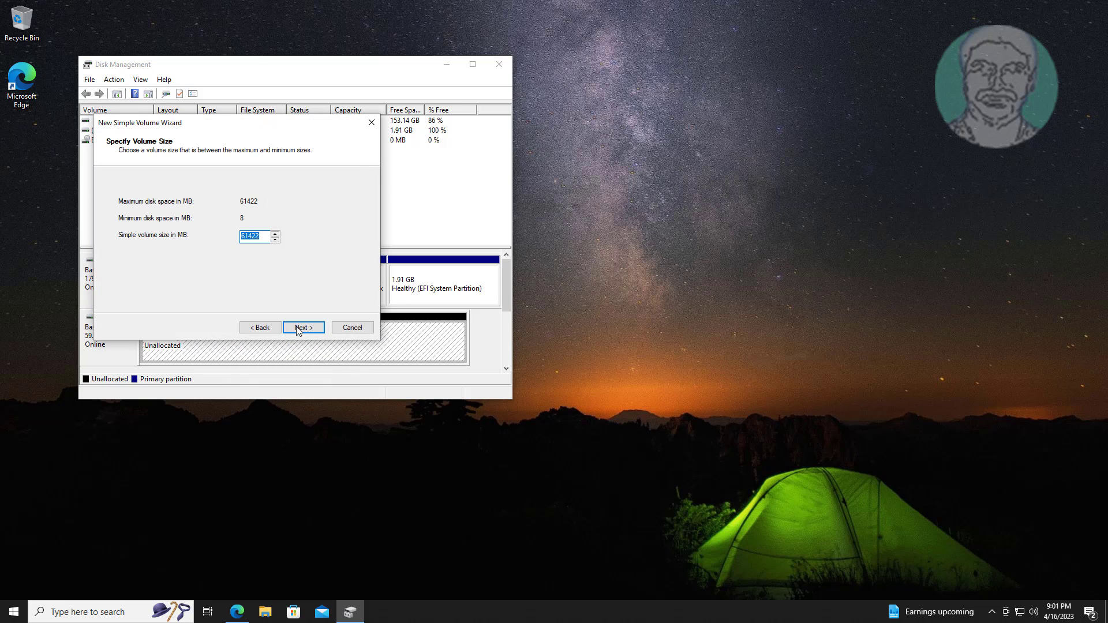
left_click(302, 329)
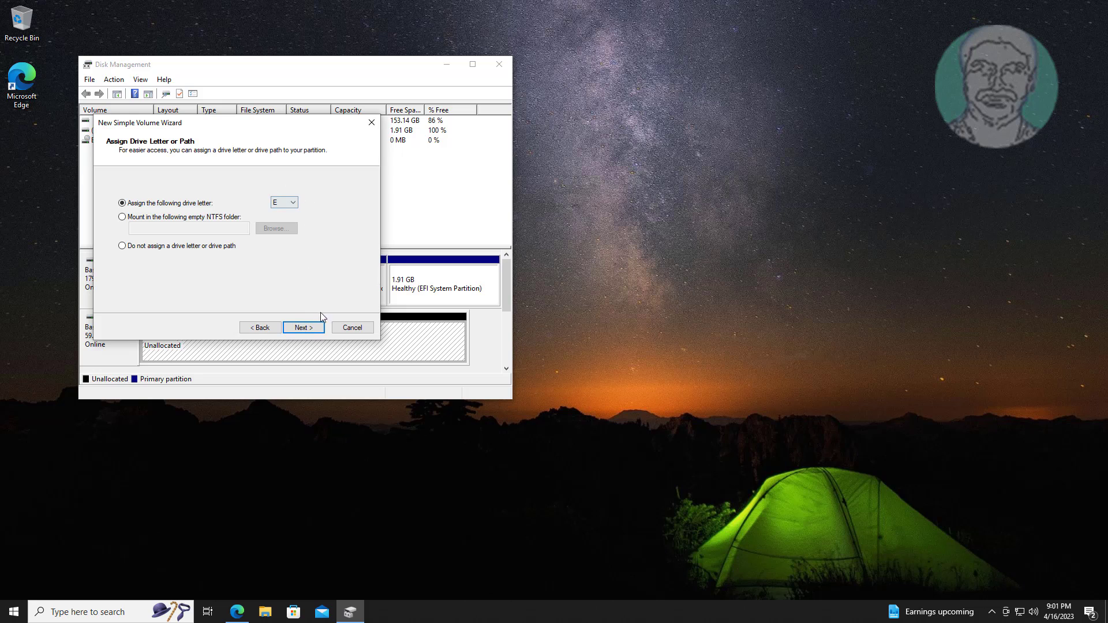
left_click(309, 327)
left_click(307, 327)
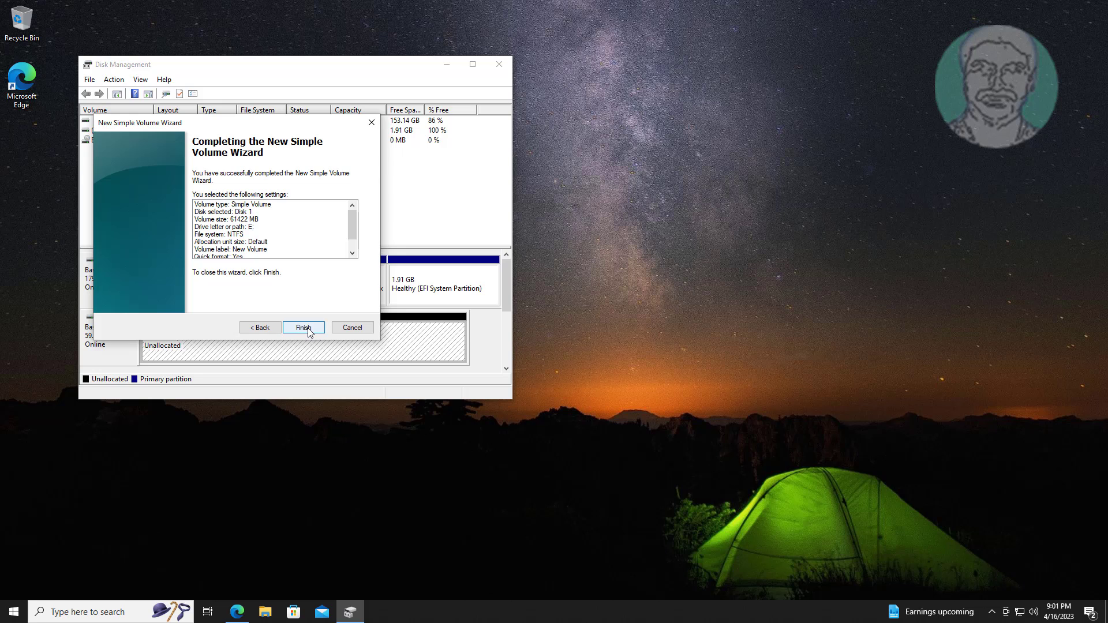
left_click(303, 326)
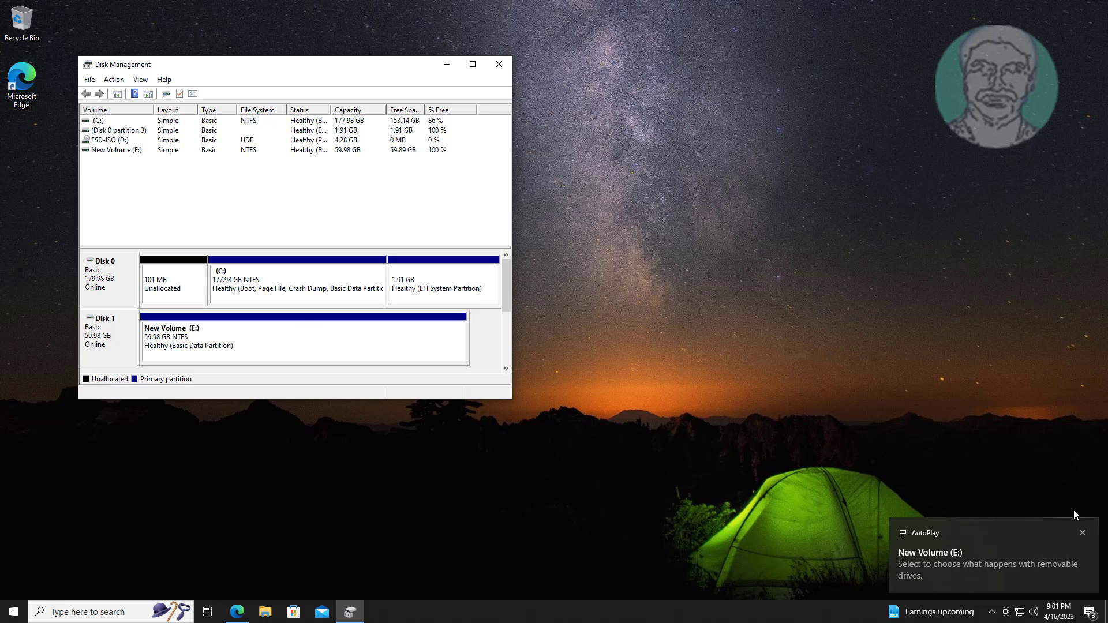
left_click(1083, 533)
left_click(500, 66)
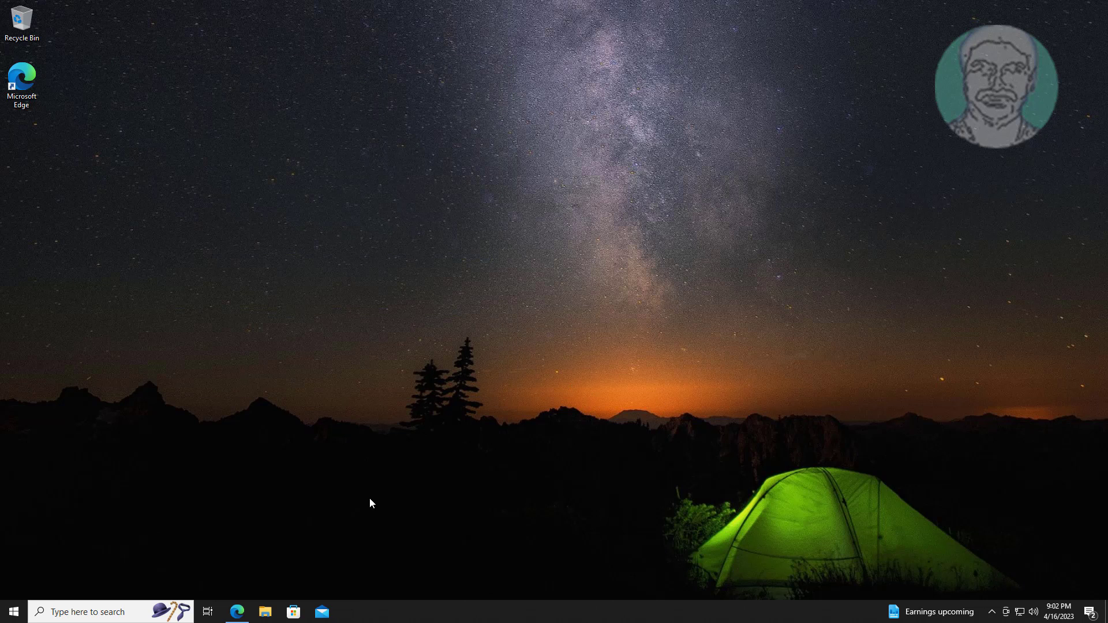
Open File Explorer on This PC to confirm New Volume (E:) with 59.8 GB free
left_click(263, 619)
left_click(295, 312)
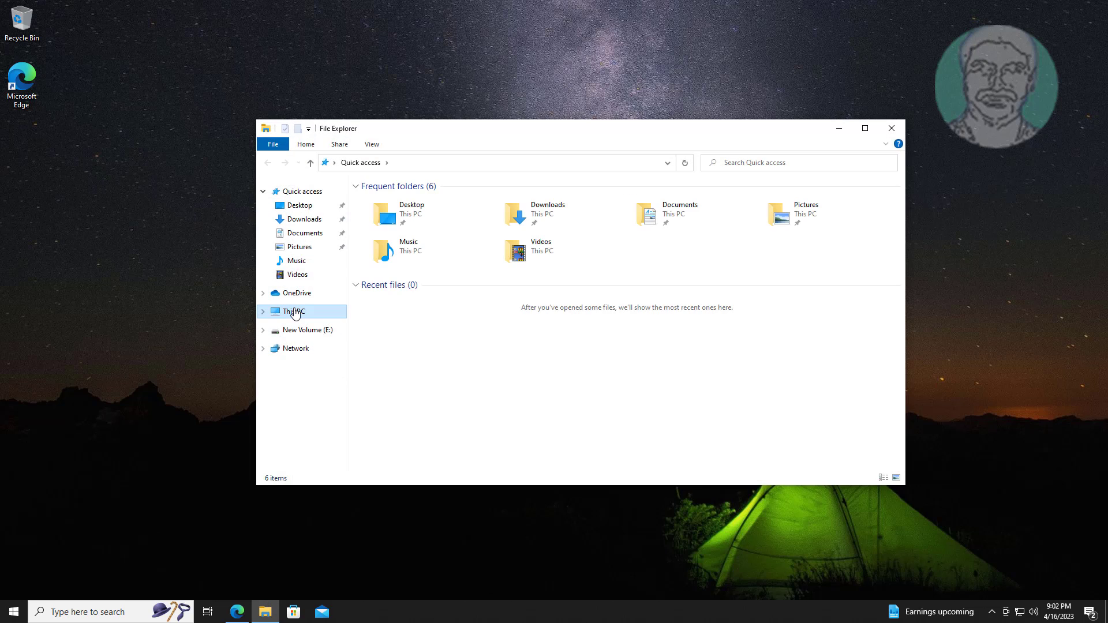